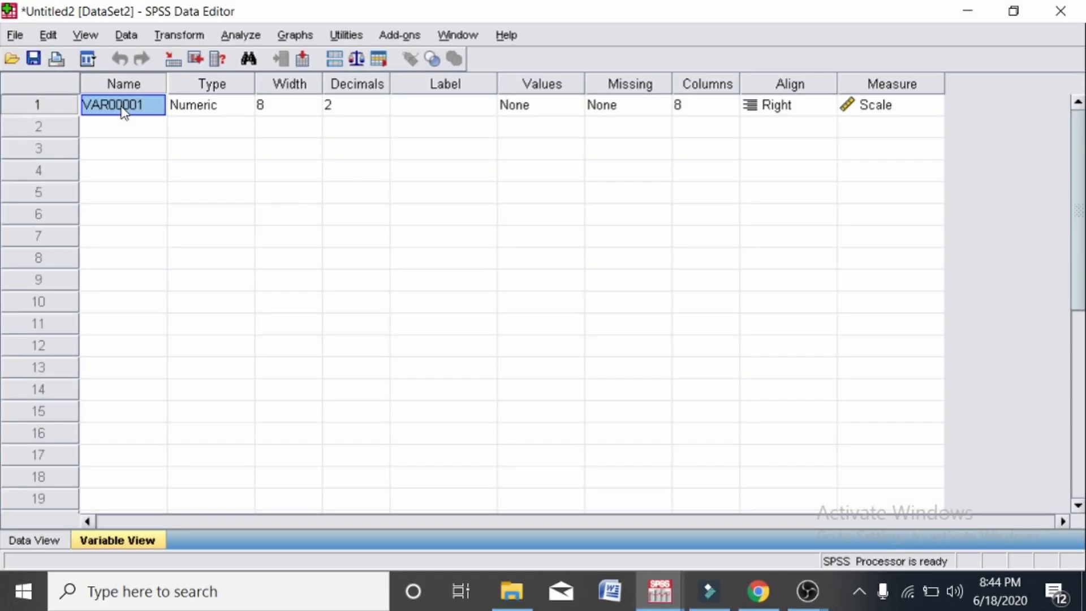
- Rename VAR00001 to age and lower its decimals from 2 to 0
double_click(124, 112)
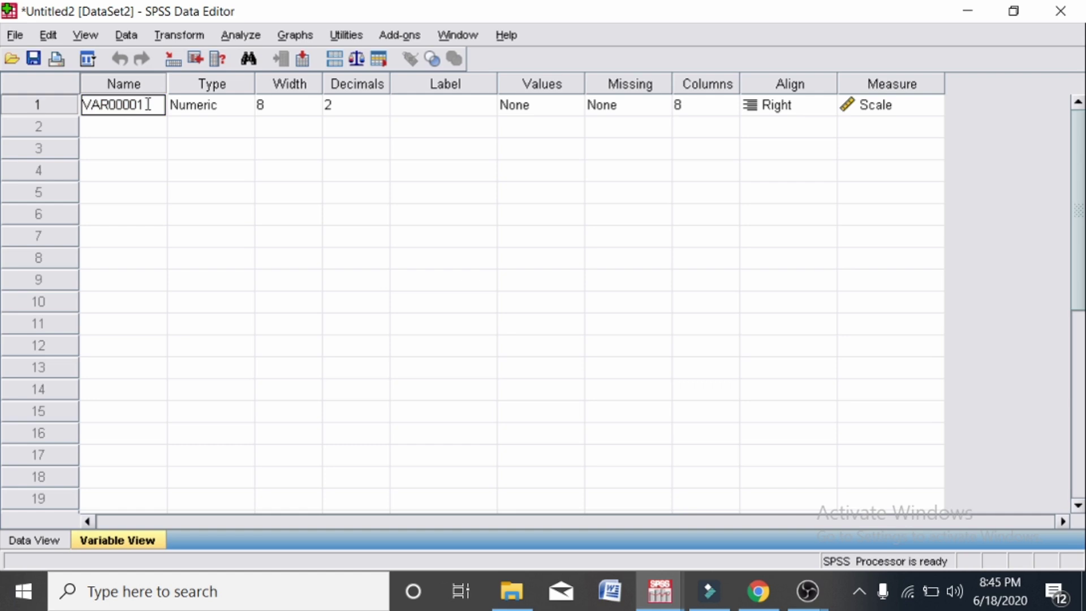
left_click_drag(146, 104, 81, 104)
key("BackSpace")
key("Tab")
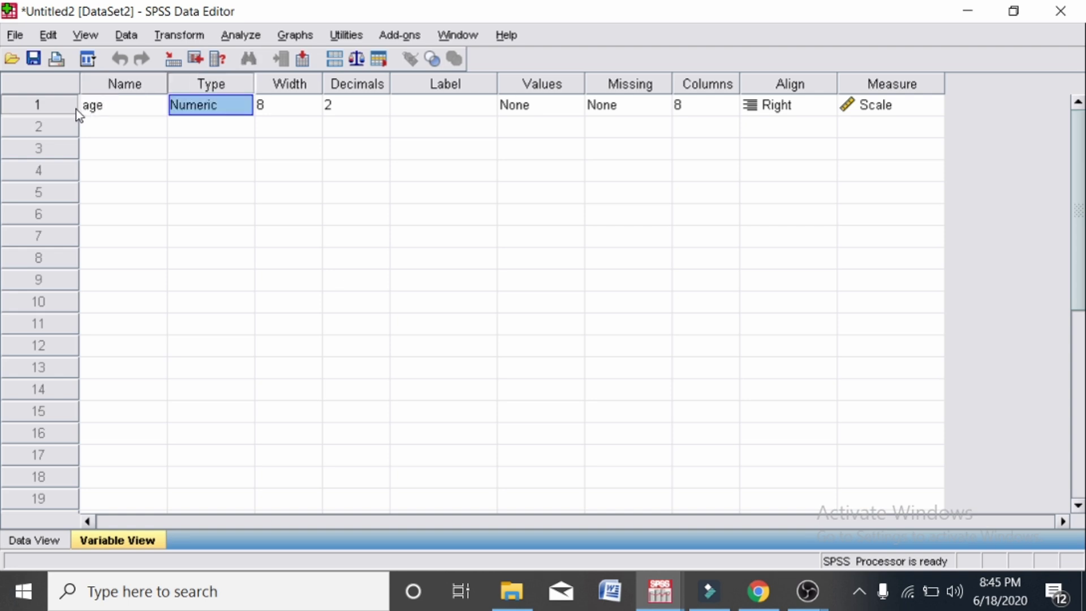
left_click(361, 106)
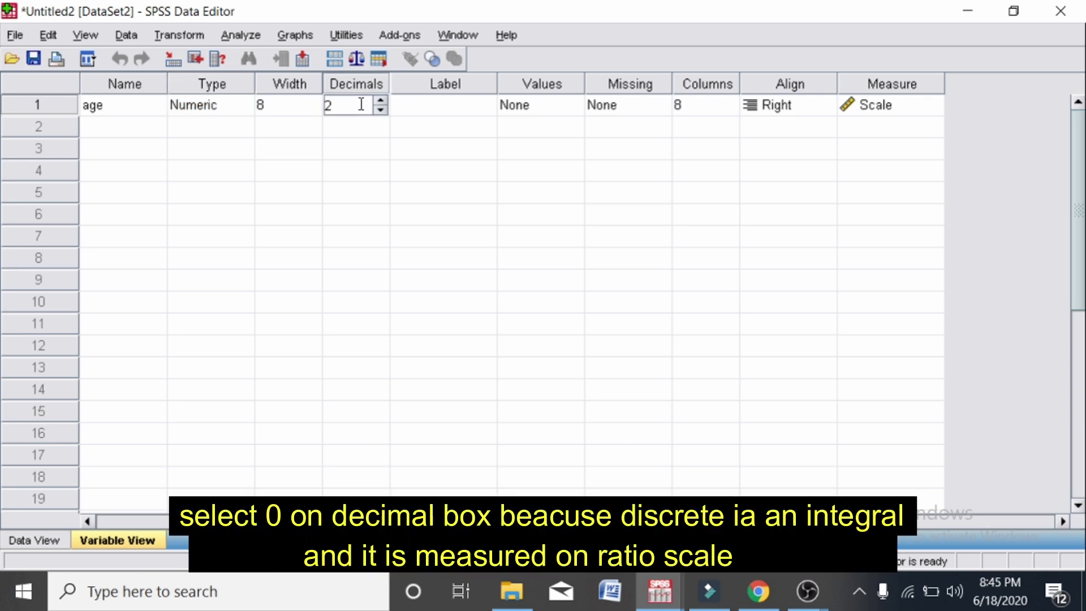
left_click(378, 110)
left_click(378, 111)
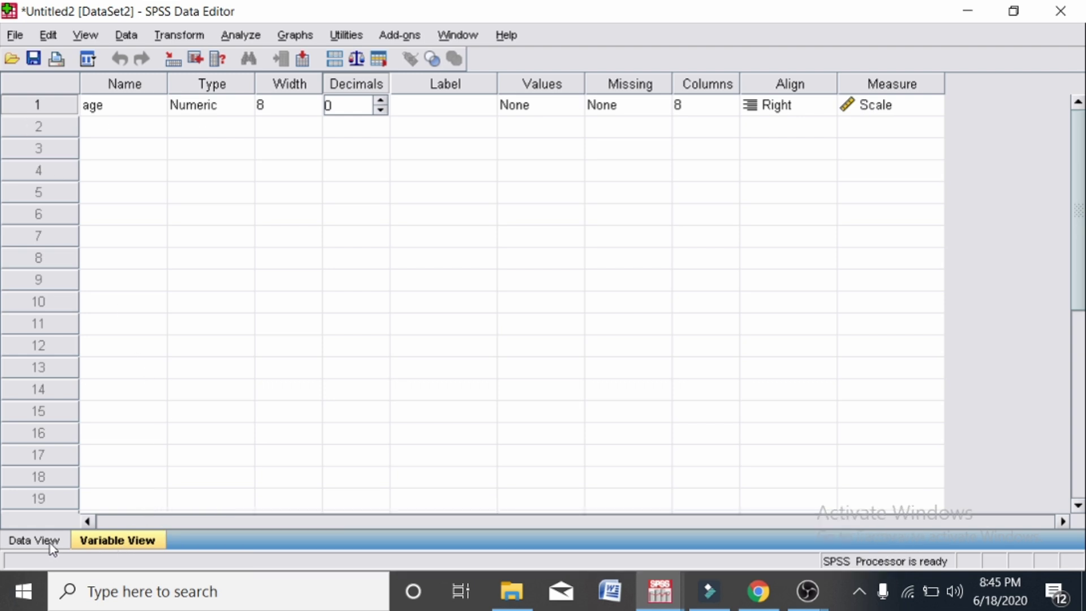
- In Data View, enter the age values 1 and 4 into the first rows
left_click(33, 541)
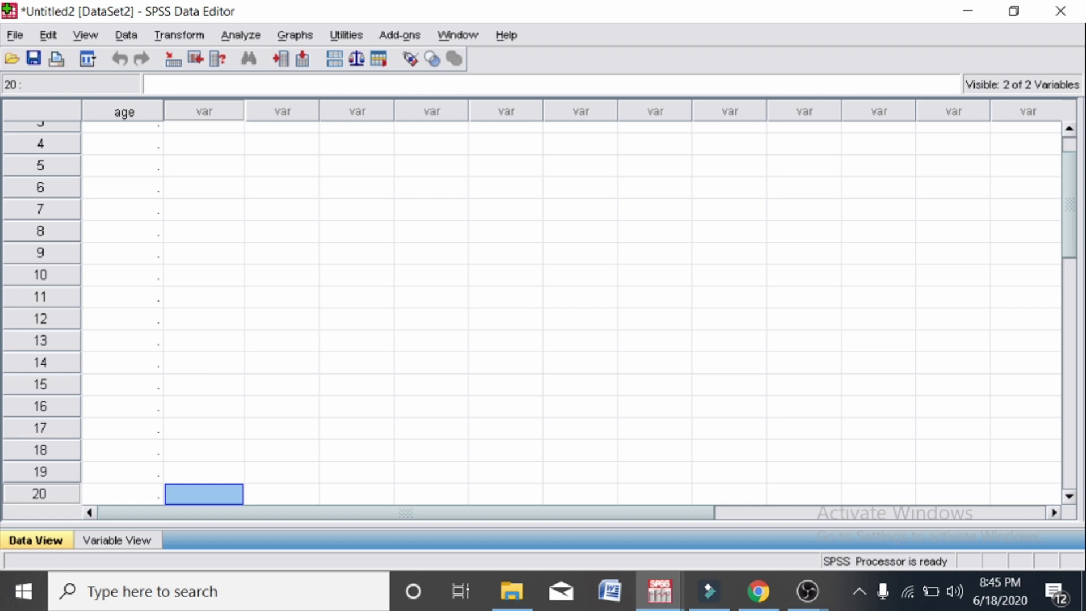
left_click_drag(1069, 177, 1069, 168)
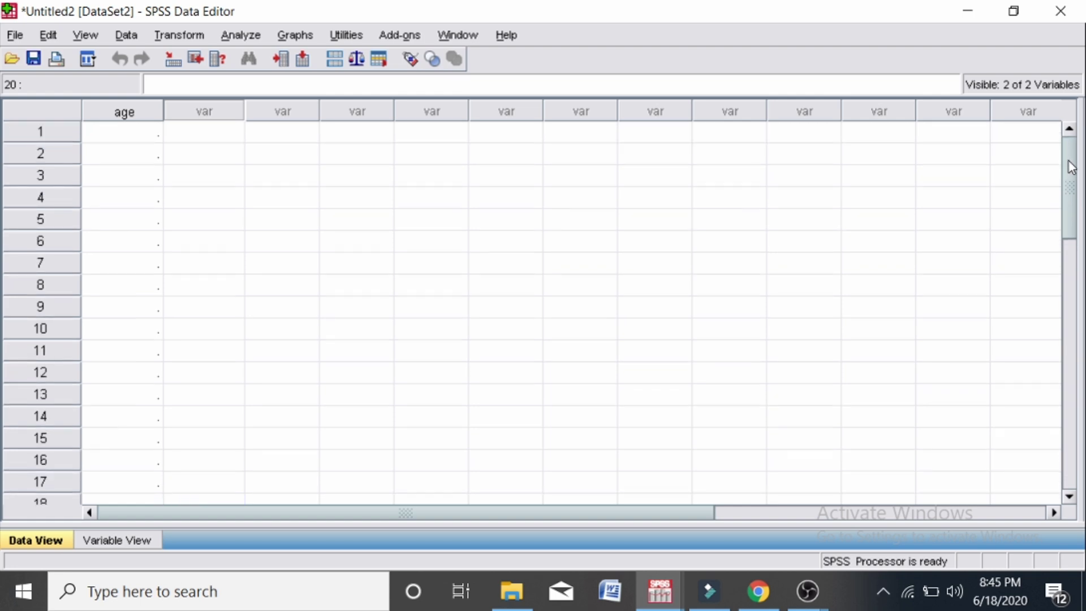
left_click(138, 133)
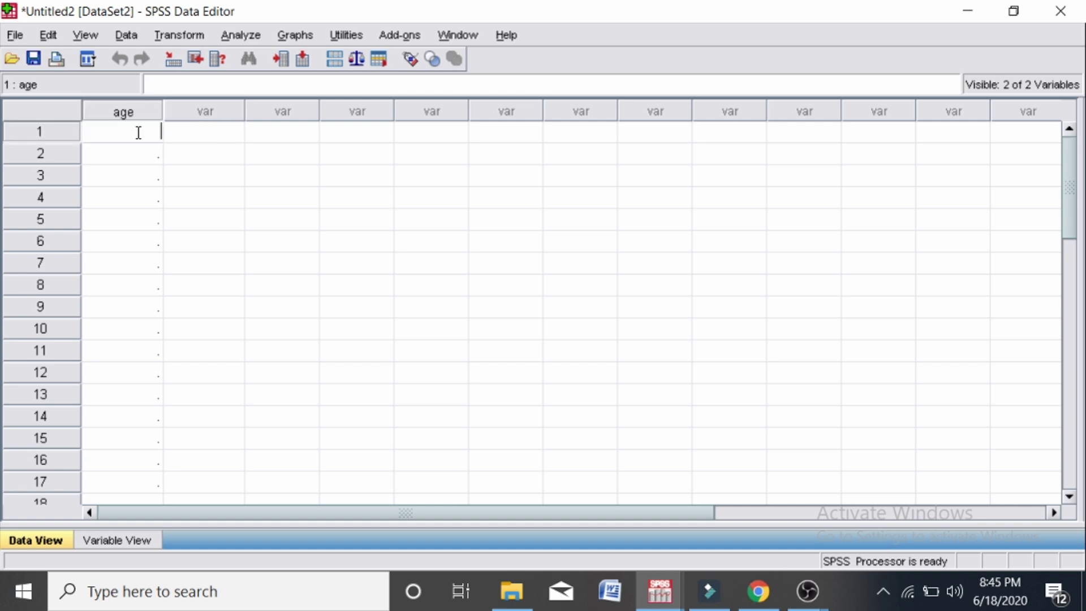
type("1")
key("Return")
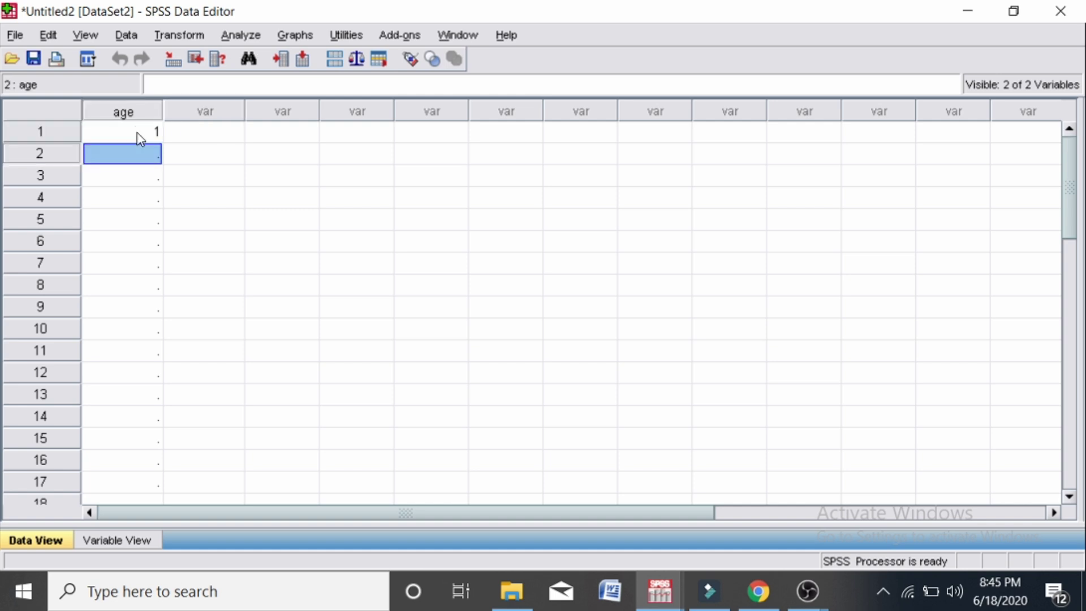
type("4")
key("Return")
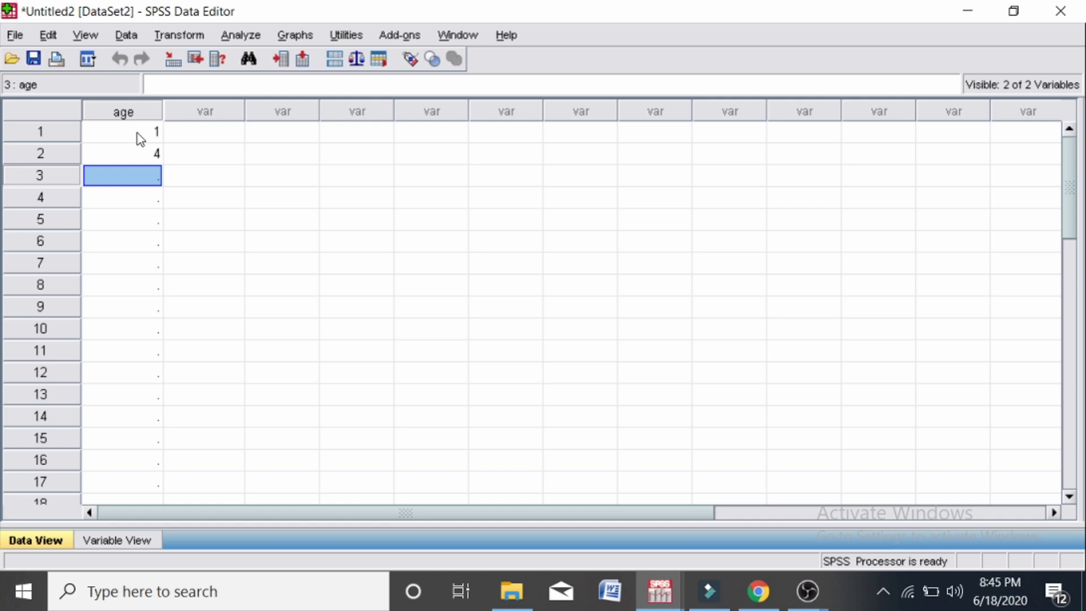
- Dismiss the row menu for empty rows and return to Variable View
right_click(33, 260)
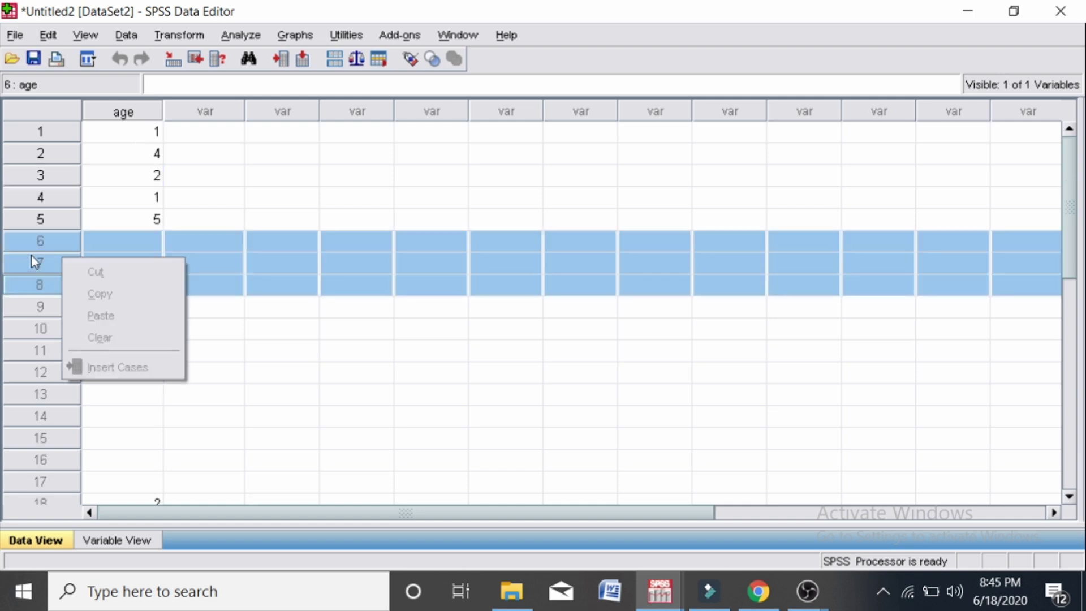
left_click(332, 182)
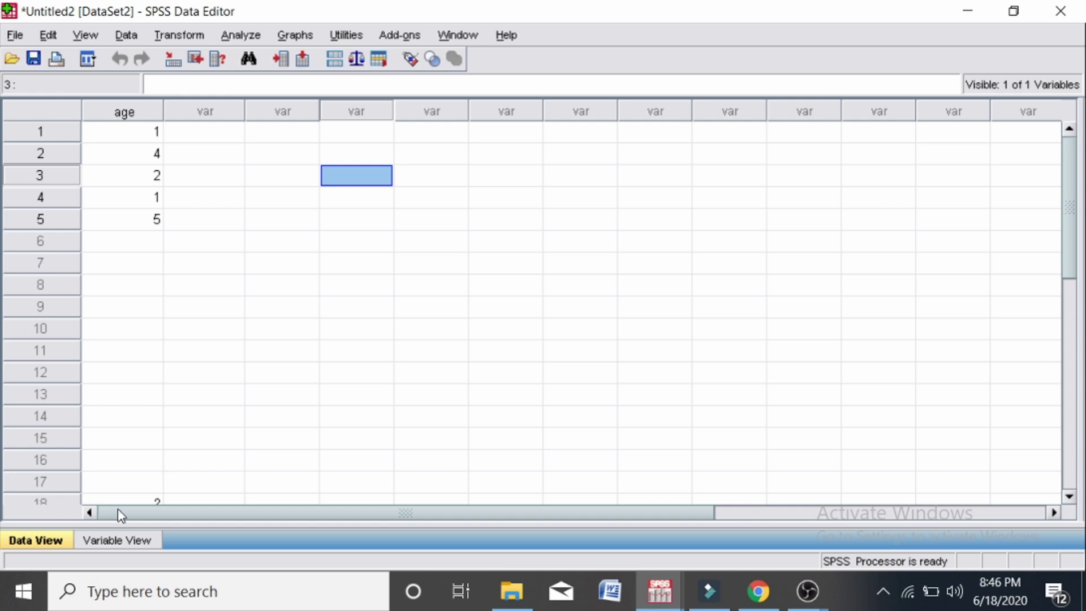
left_click(120, 539)
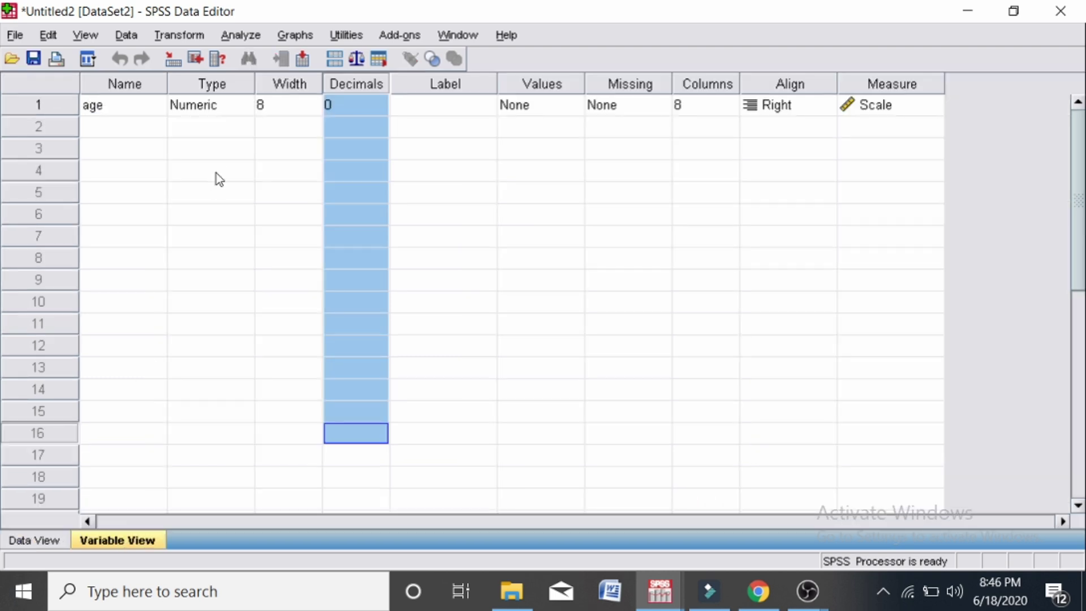
- Start a Frequencies analysis with age as the variable
left_click(234, 38)
mouse_move(265, 89)
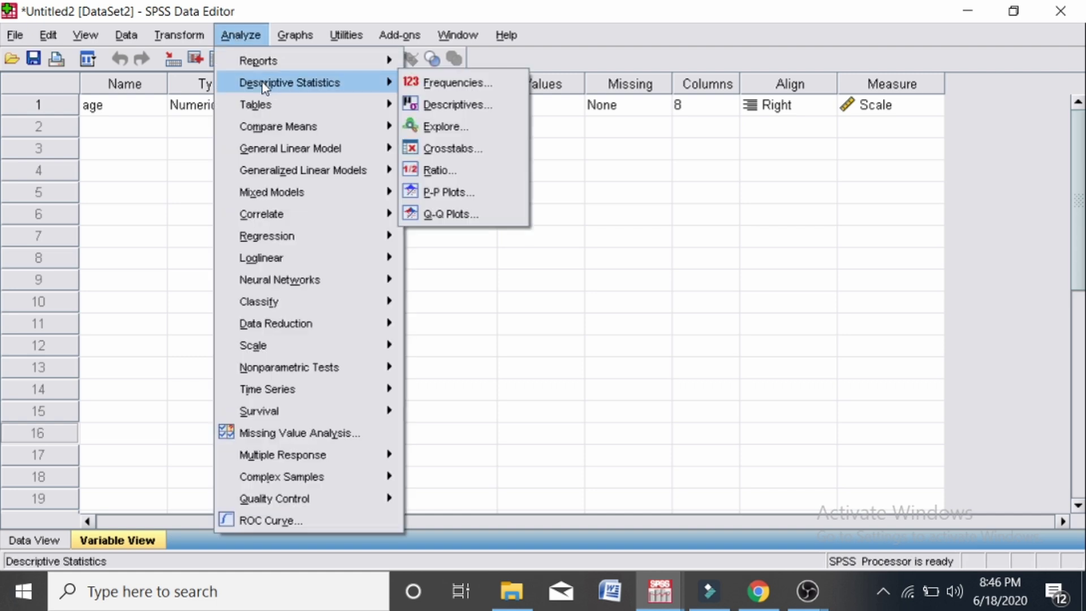
left_click(413, 85)
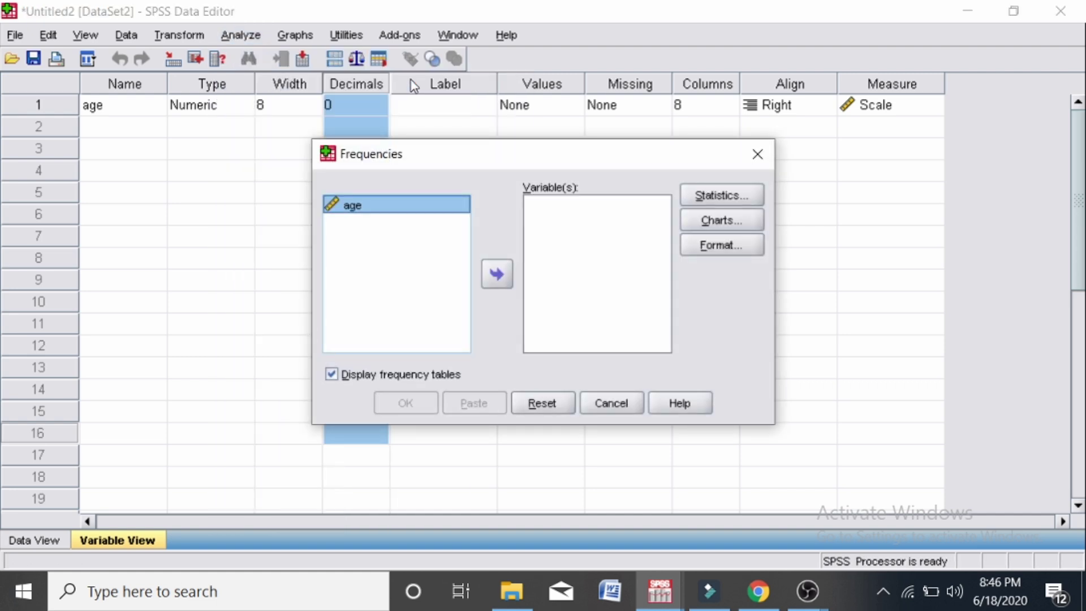
left_click(497, 271)
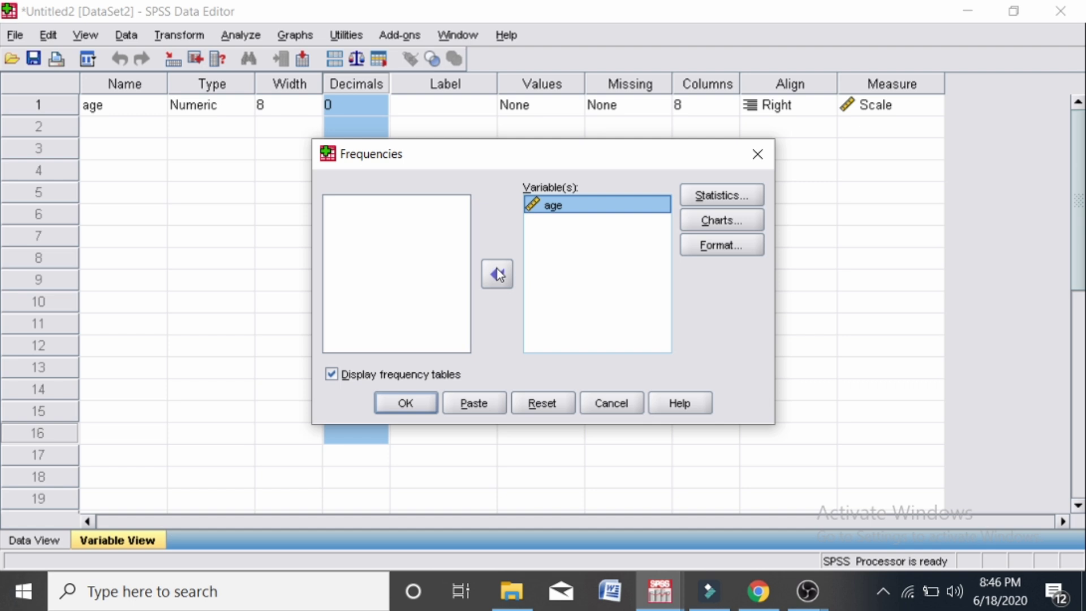
- Request std. deviation, variance, range and quartiles, then run the analysis
left_click(735, 195)
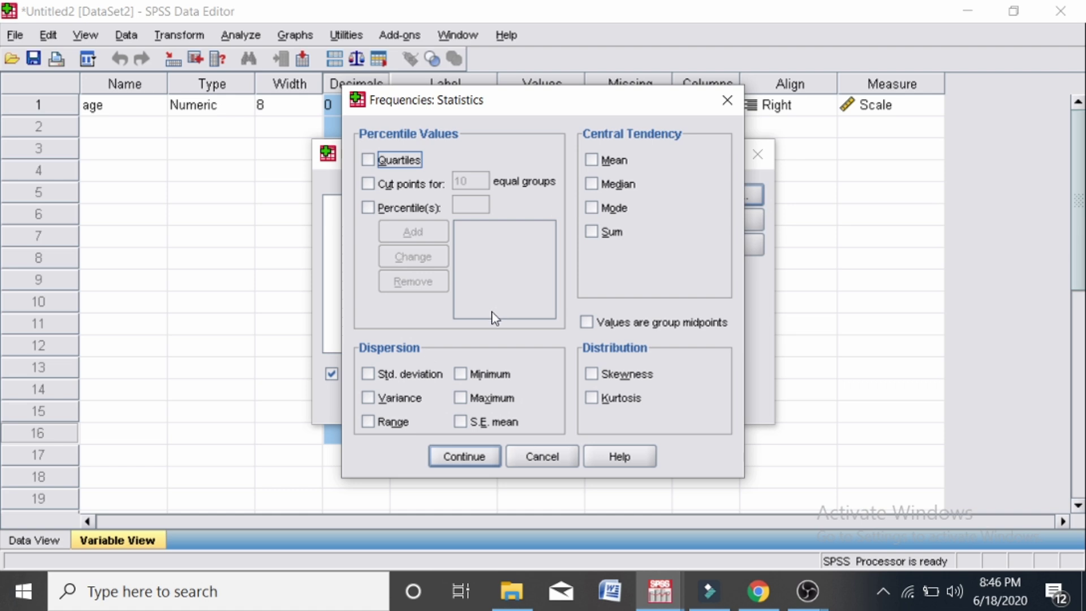
left_click(395, 375)
left_click(379, 396)
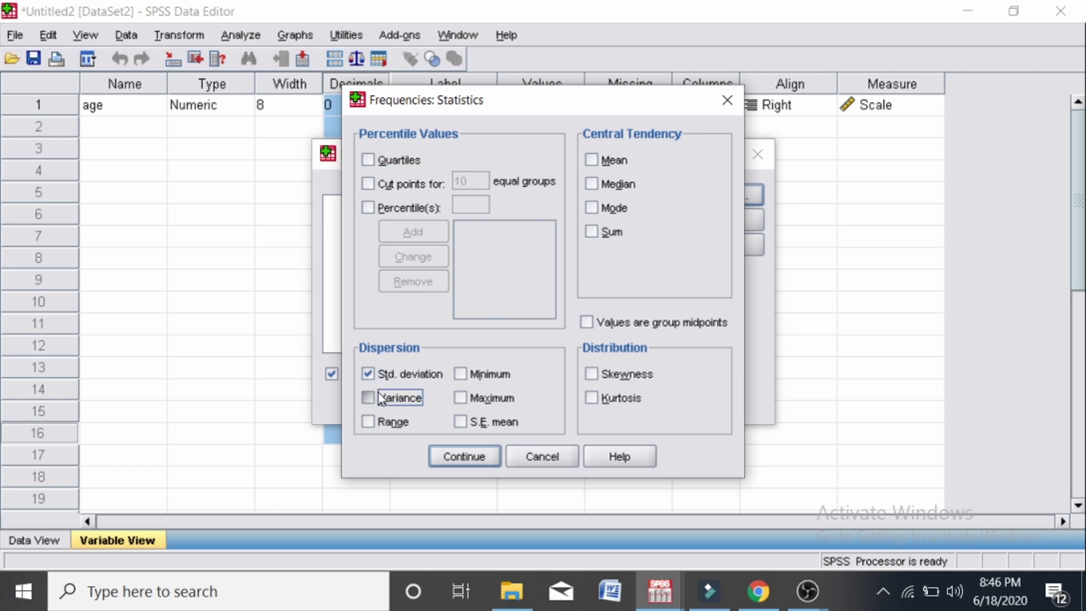
left_click(378, 421)
left_click(382, 164)
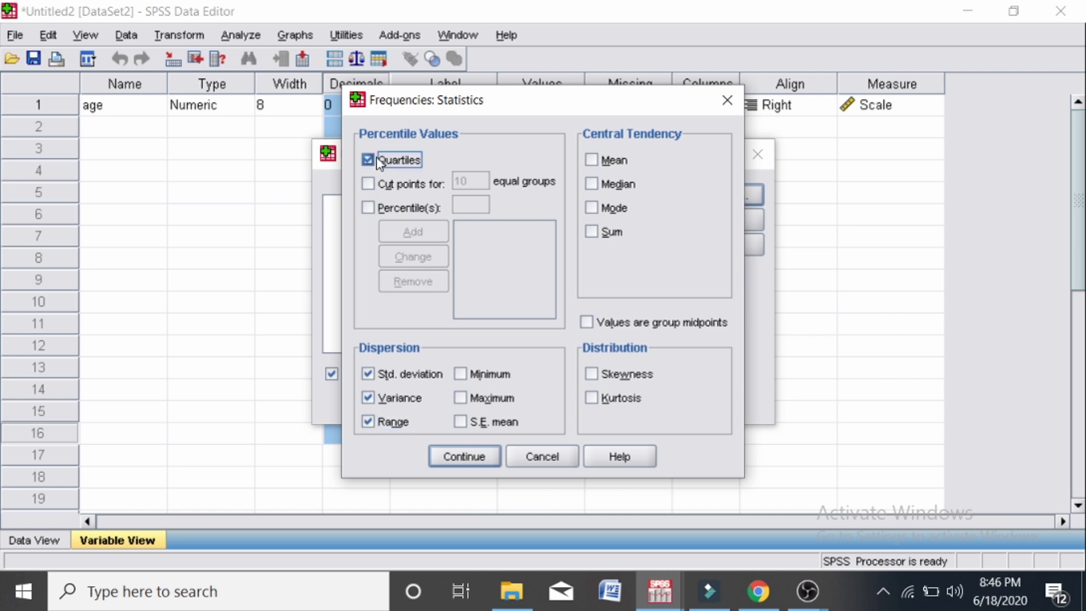
left_click(464, 456)
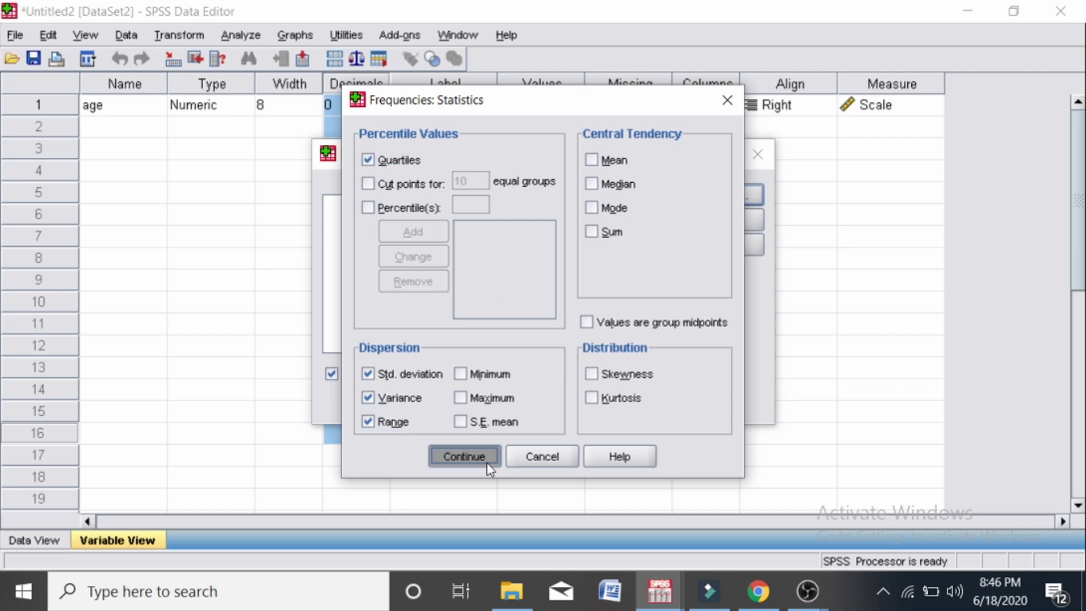
left_click(417, 403)
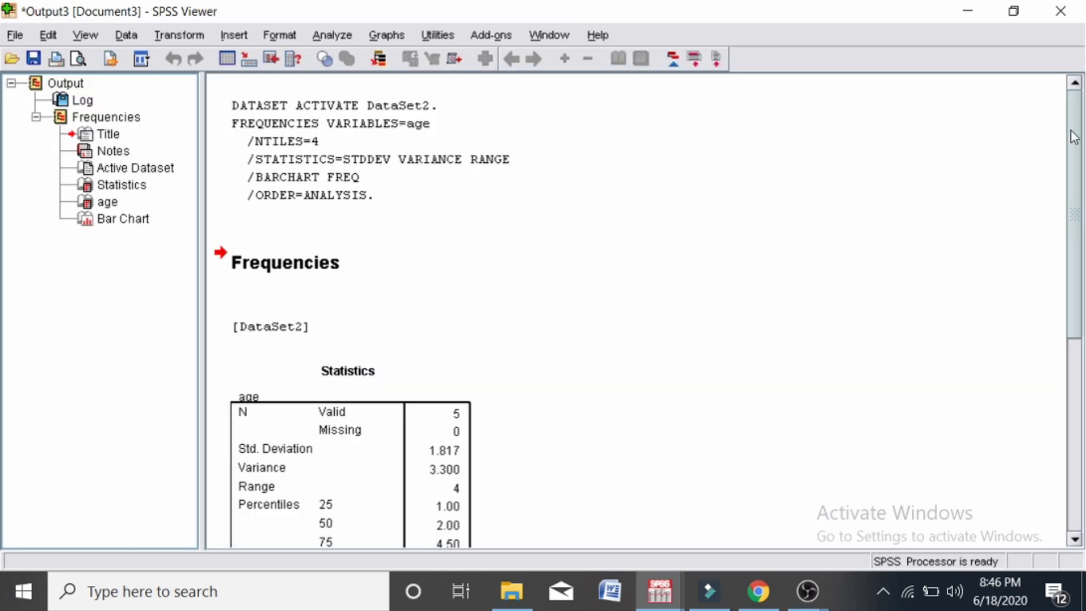
- Select the age Statistics table in the Output Viewer and launch Microsoft Word
left_click_drag(1078, 139, 1084, 211)
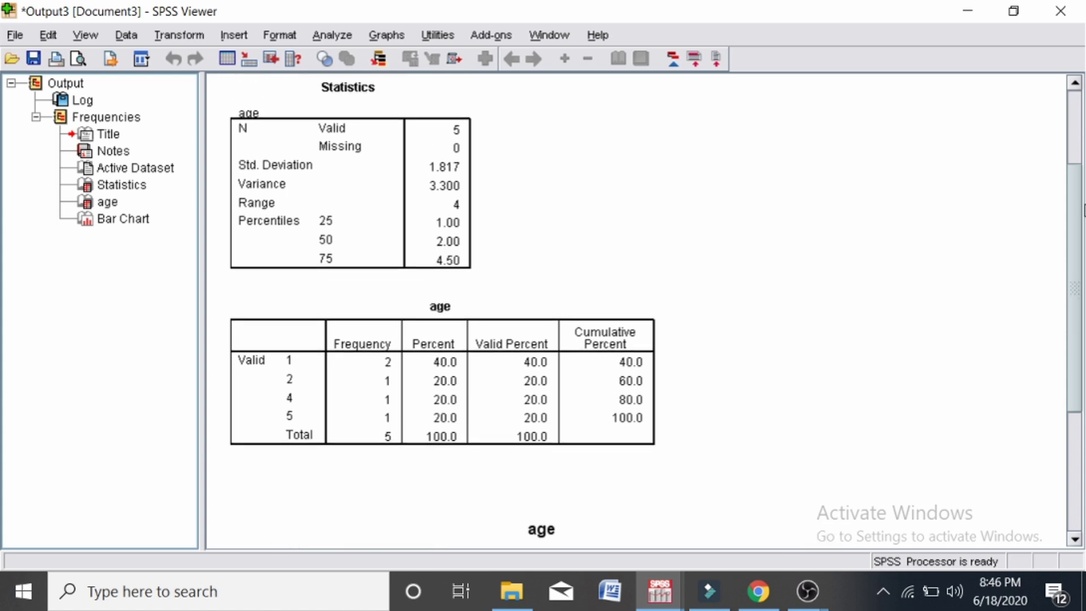
left_click(122, 185)
left_click(610, 591)
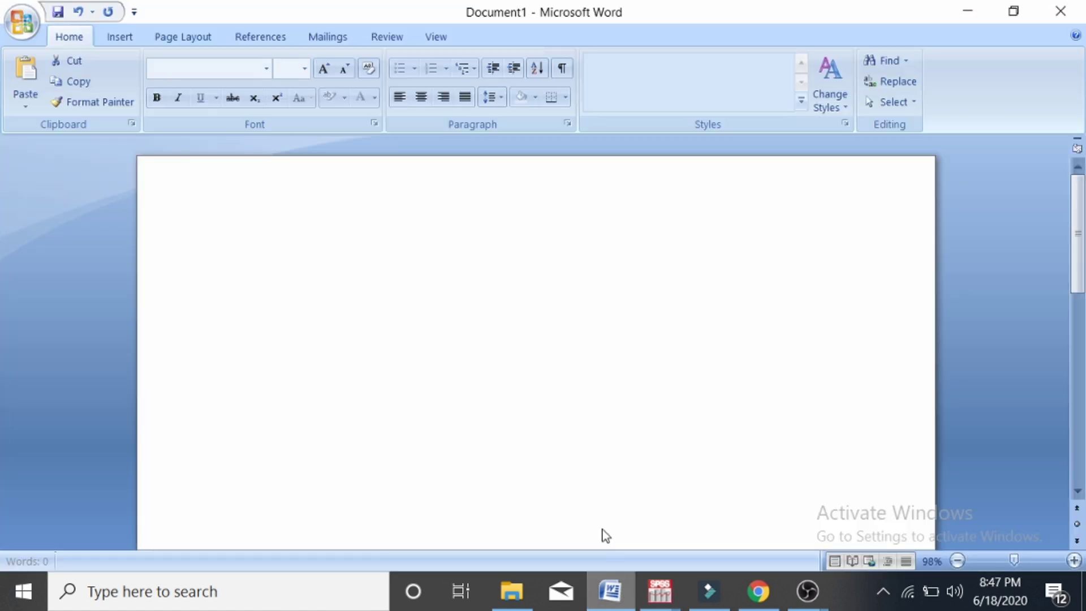
- Paste the age Statistics table (std. deviation 1.817, variance 3.300, range 4) into Document1
right_click(458, 264)
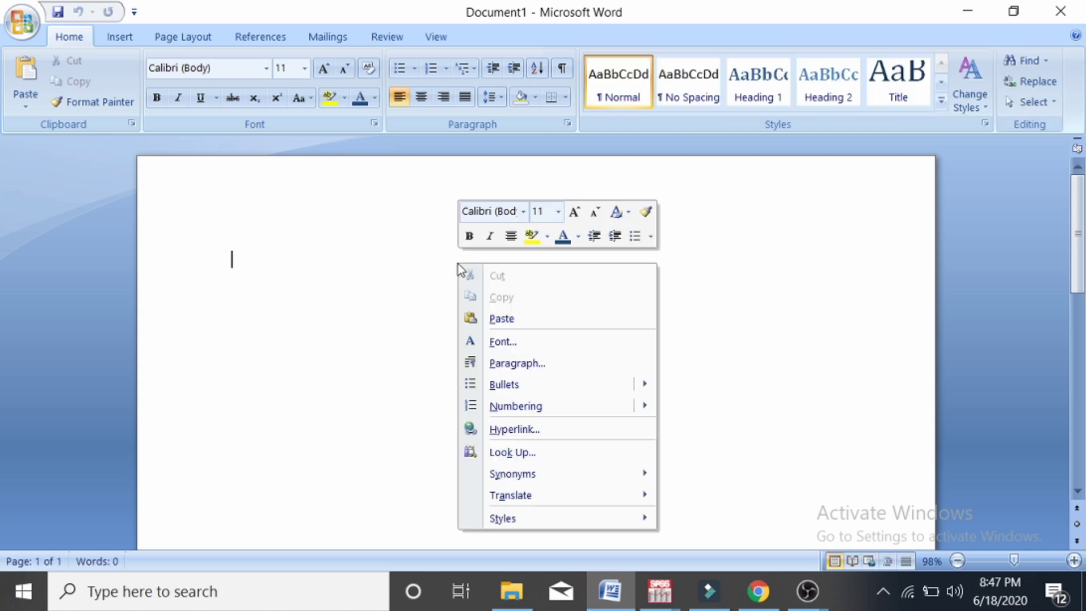
left_click(494, 324)
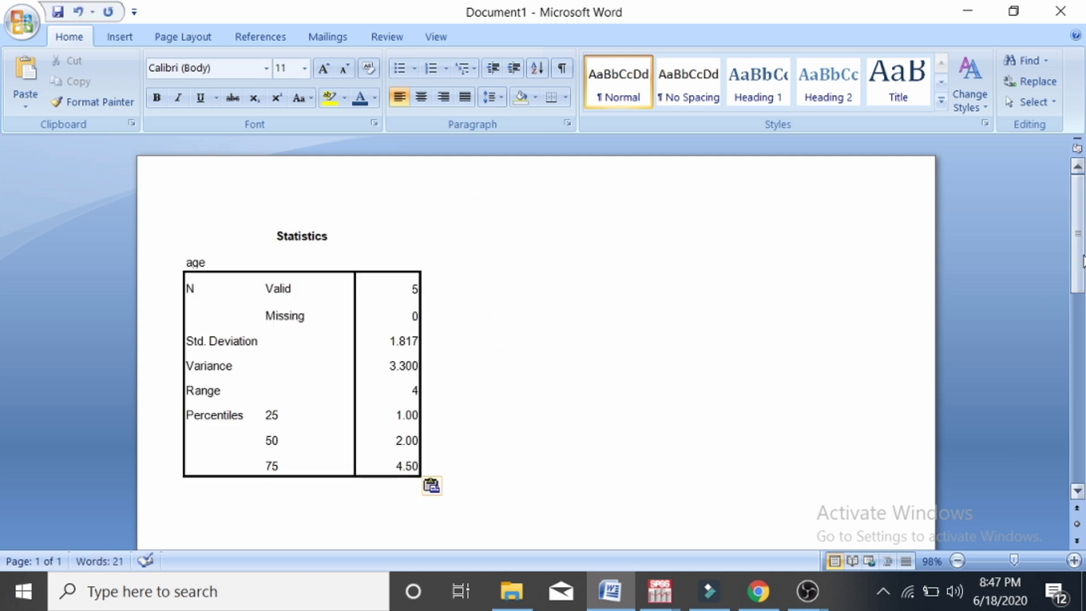
left_click_drag(1082, 259, 1081, 333)
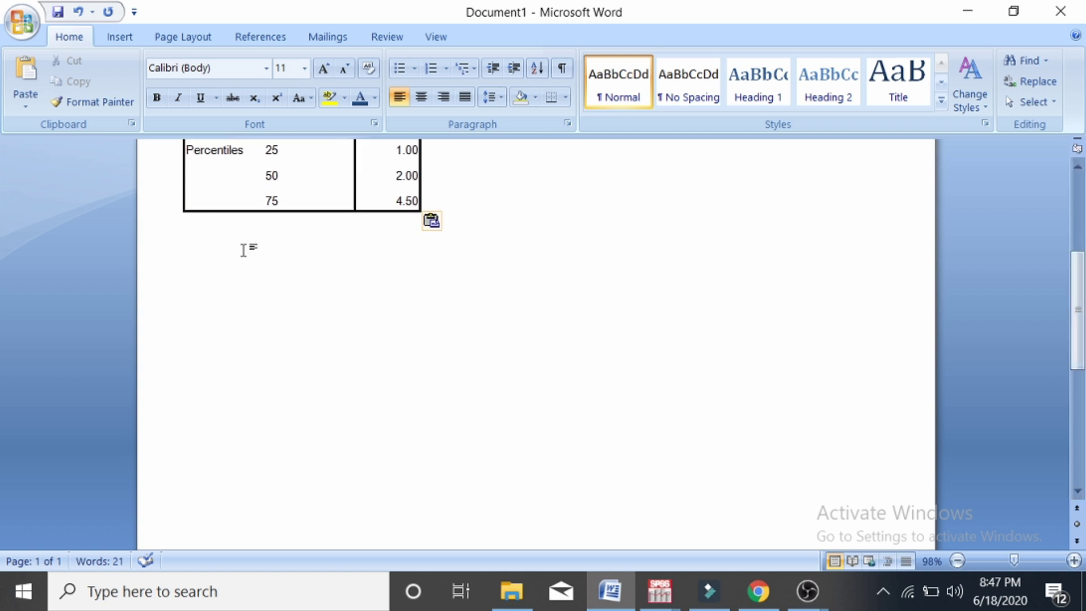
- Type the heading 'Co-Efficient of Variation on SPSS' under the table and add a new line
type("Co-")
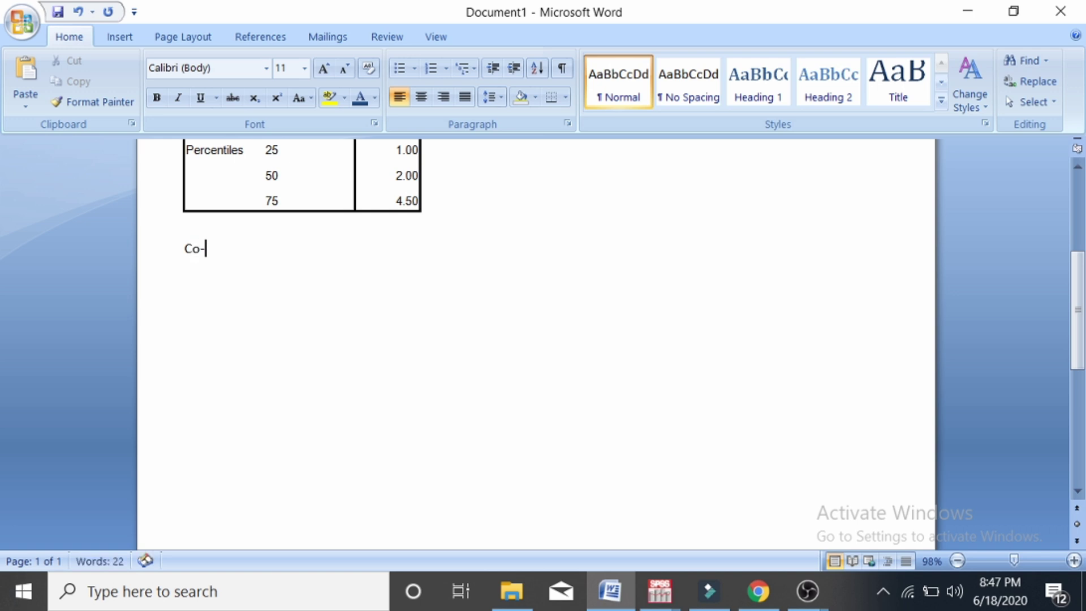
type("Efficient ")
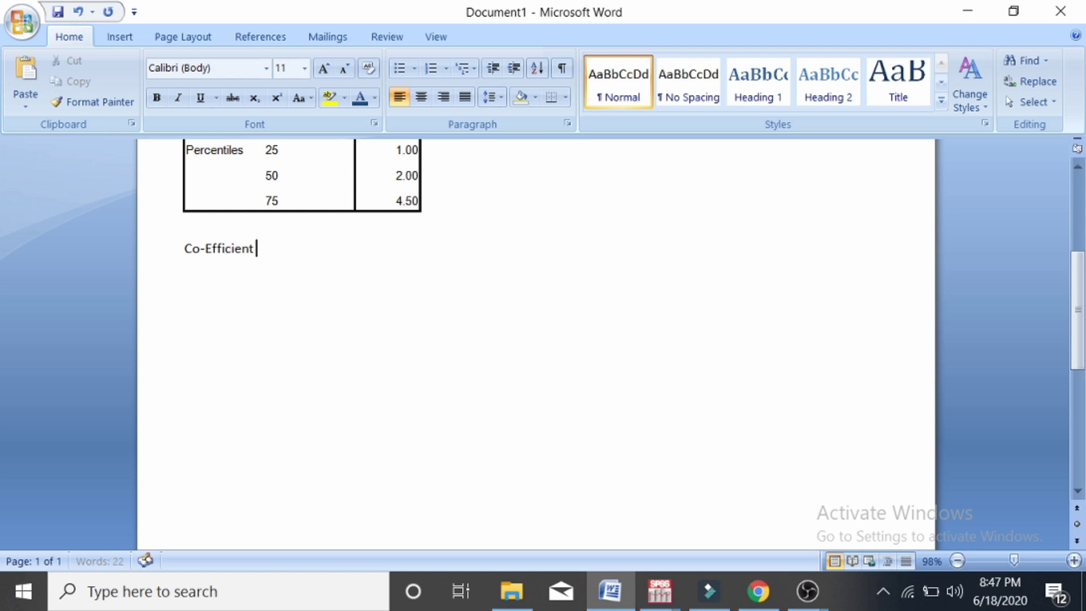
type("of Variatio")
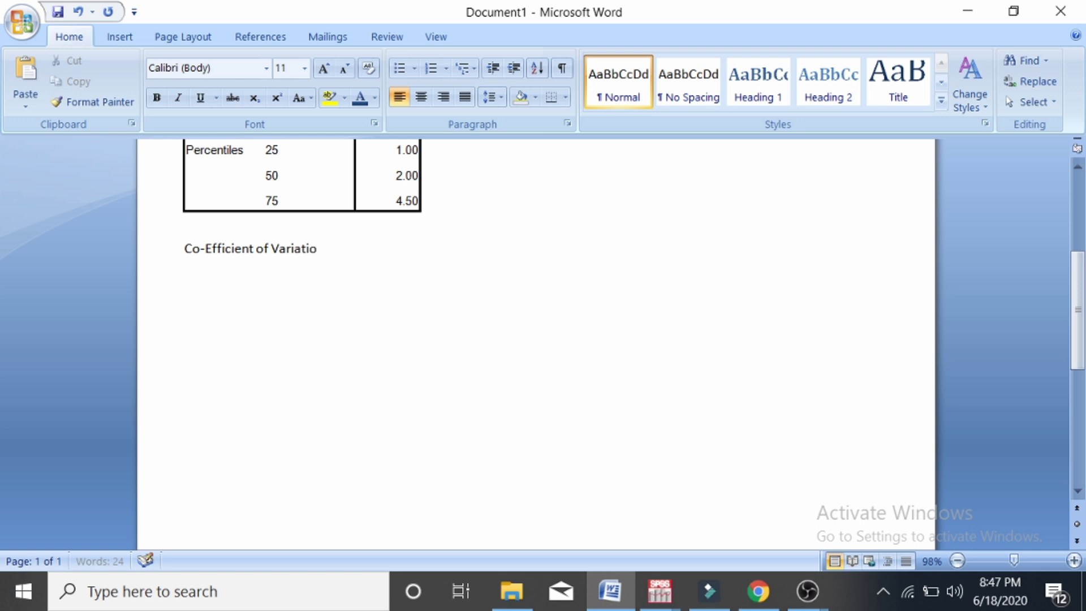
type("n on SPSS")
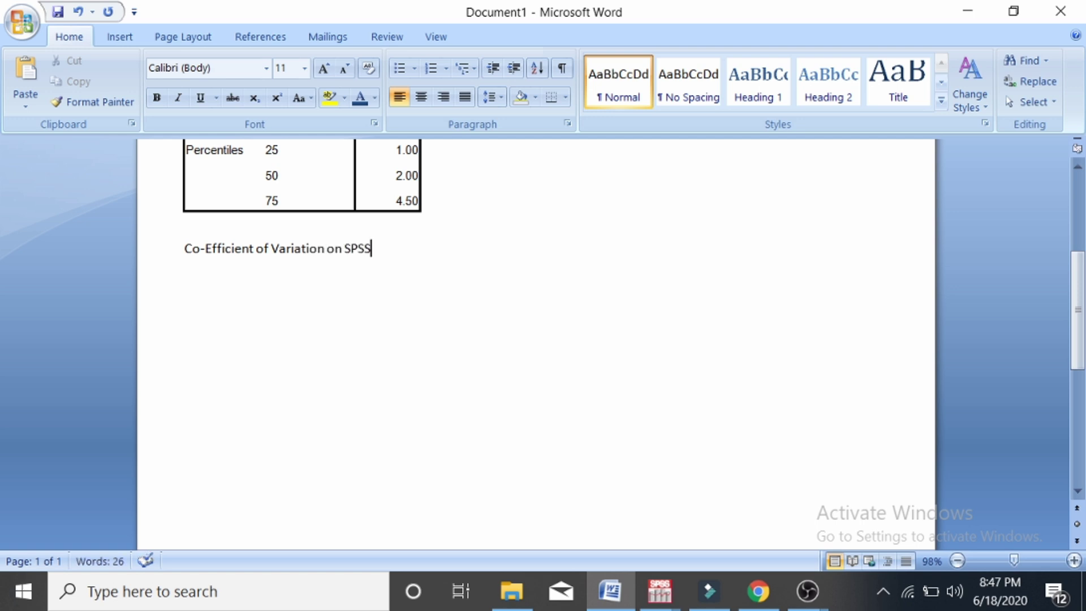
key("Return")
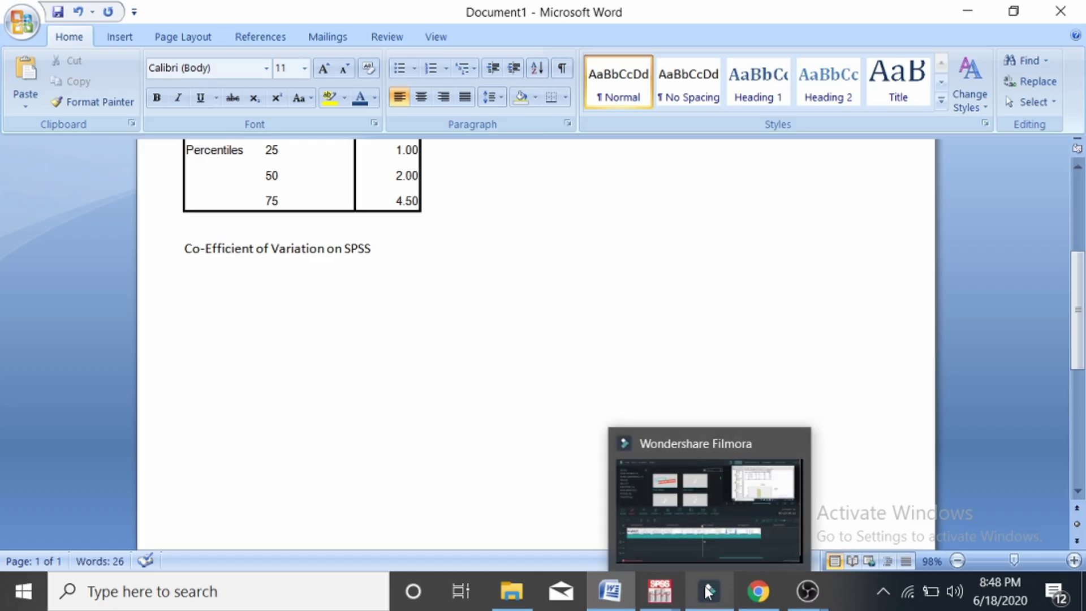
- Bring up the Untitled2 Data Editor in Variable View
mouse_move(648, 591)
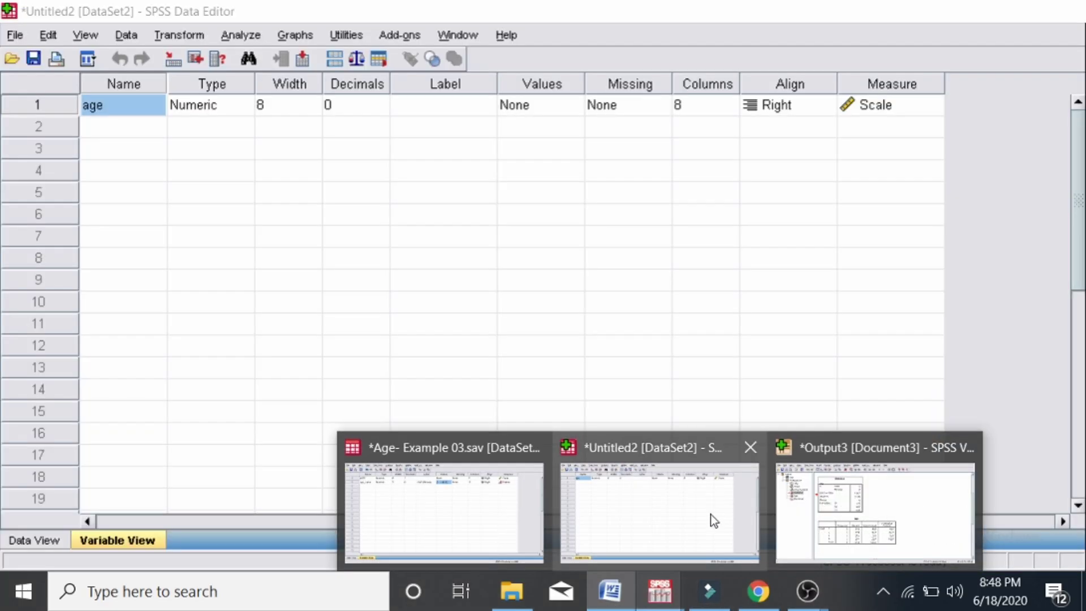
left_click(711, 514)
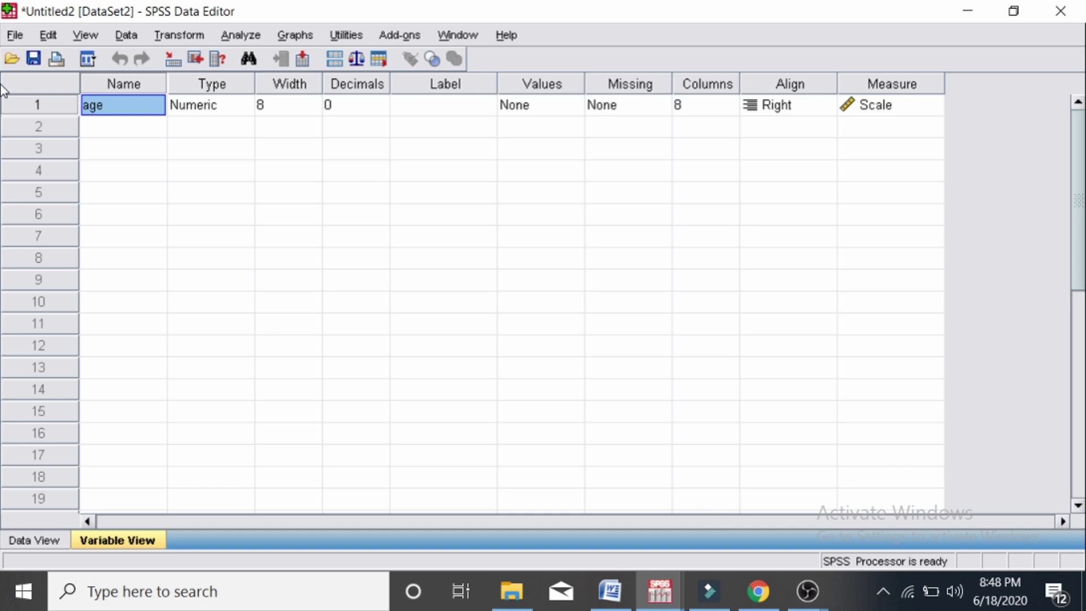
double_click(47, 132)
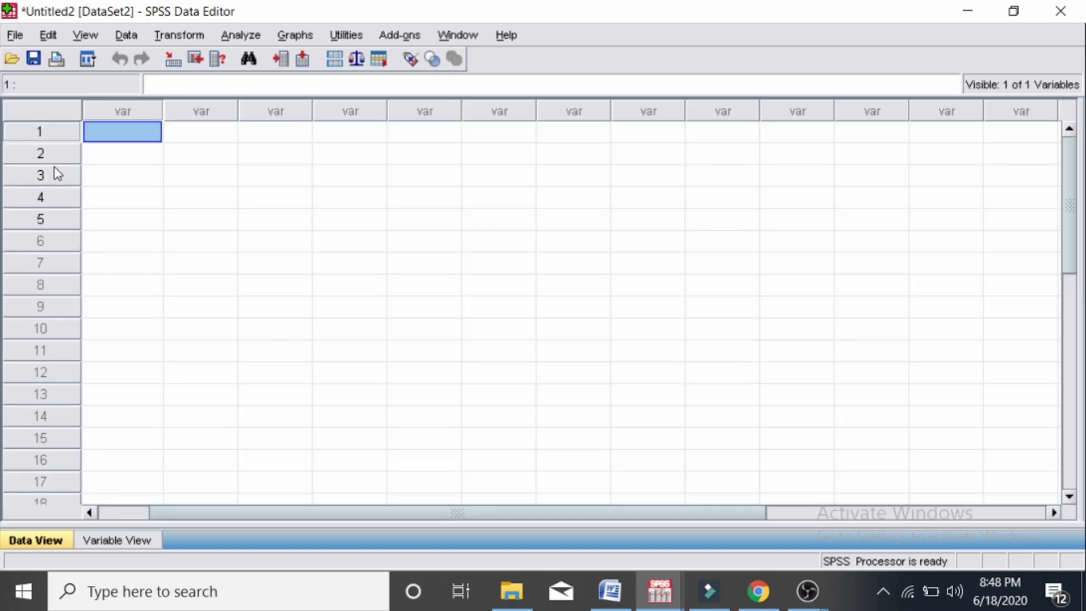
left_click(109, 542)
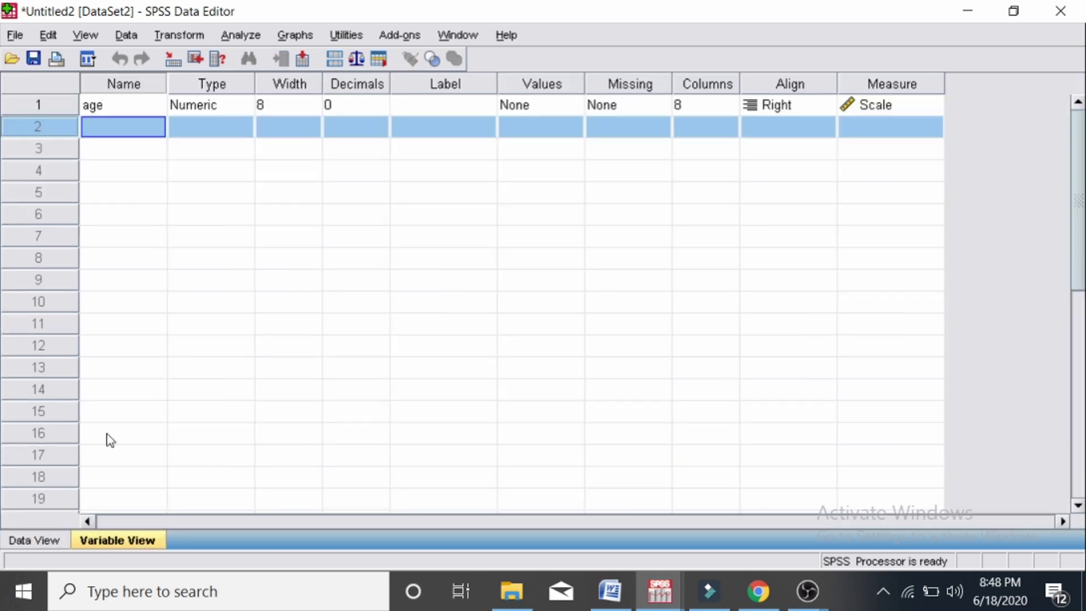
- Create variable data1 in row 2 with 0 decimals, then show Data View
left_click(131, 129)
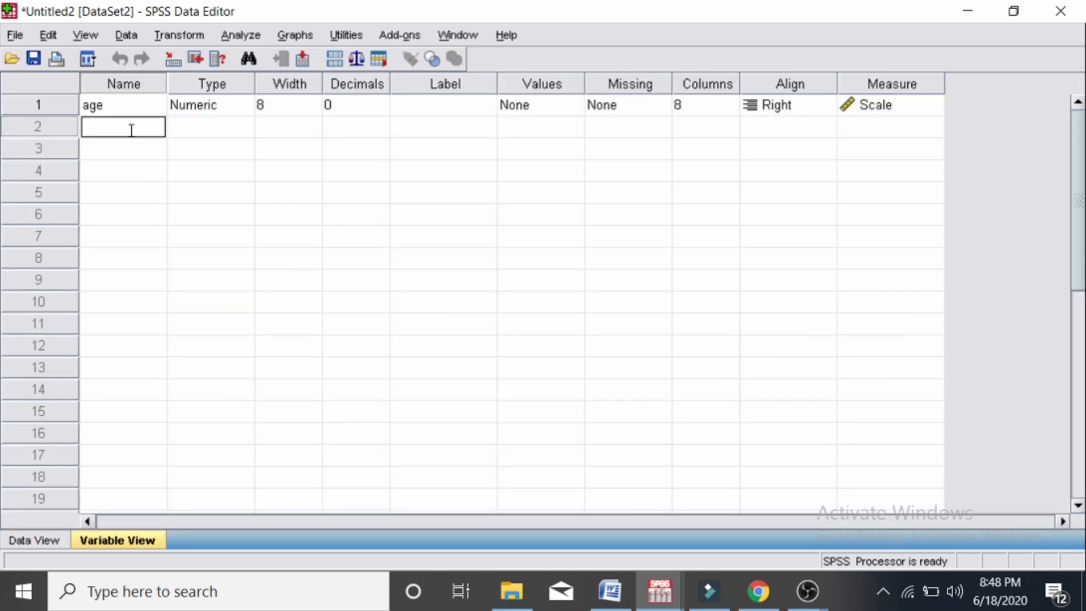
type("data1")
key("Tab")
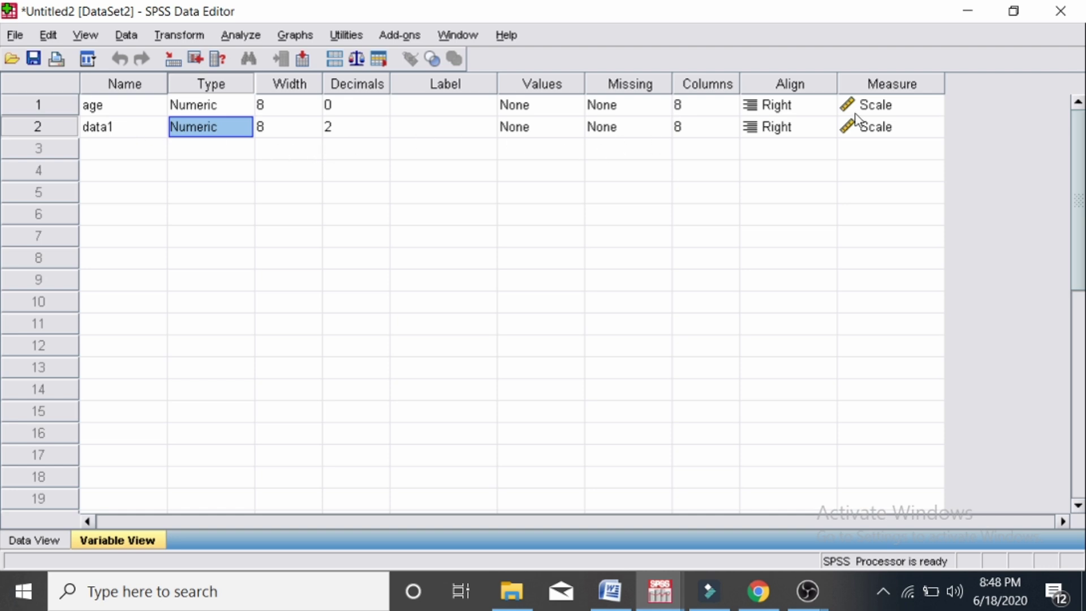
left_click(384, 134)
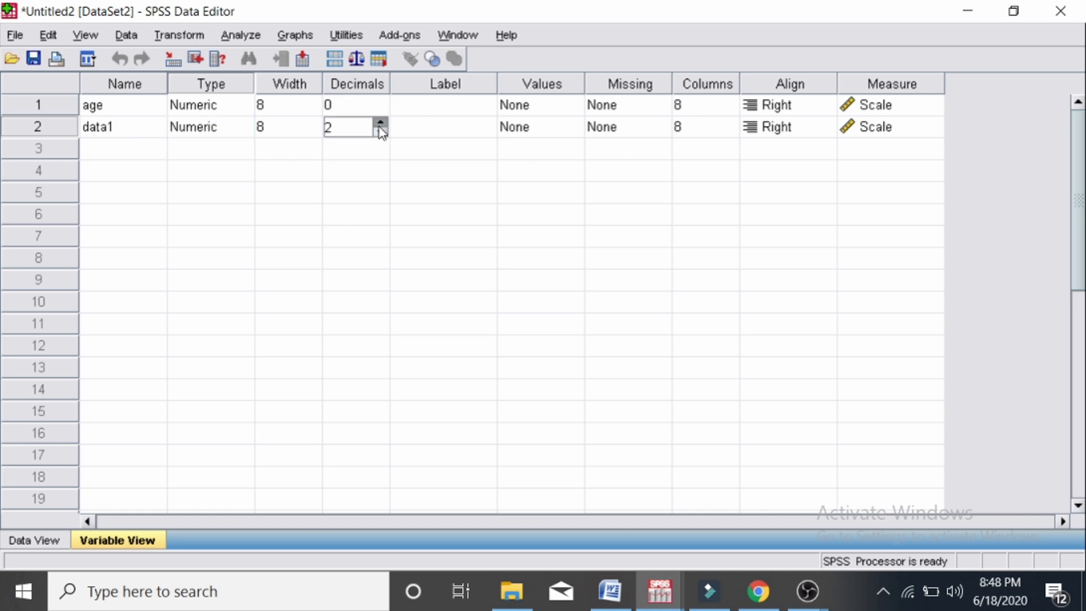
left_click(381, 132)
left_click(381, 132)
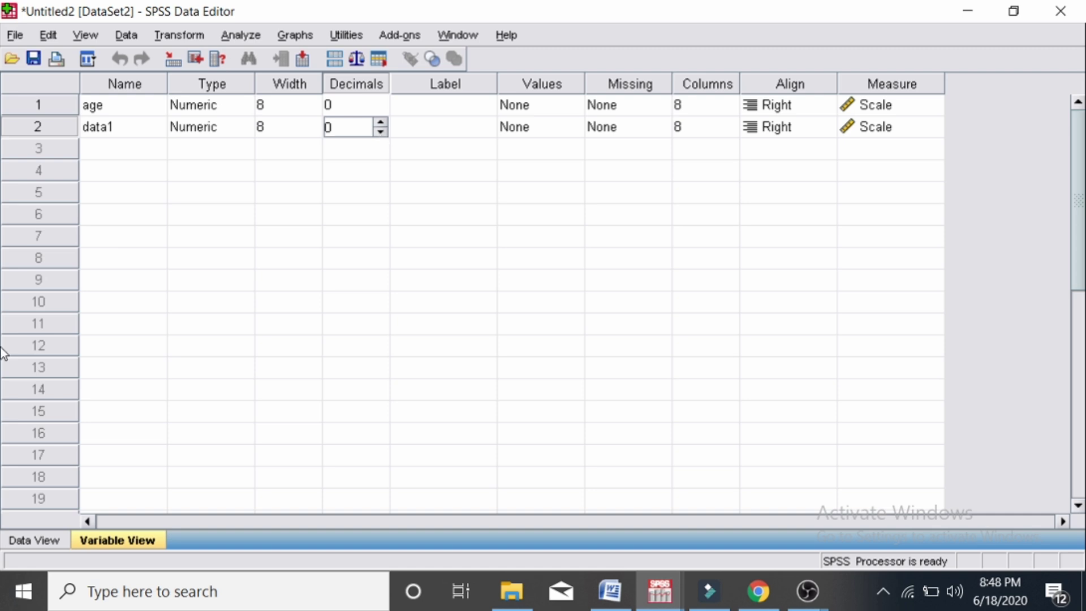
left_click(43, 544)
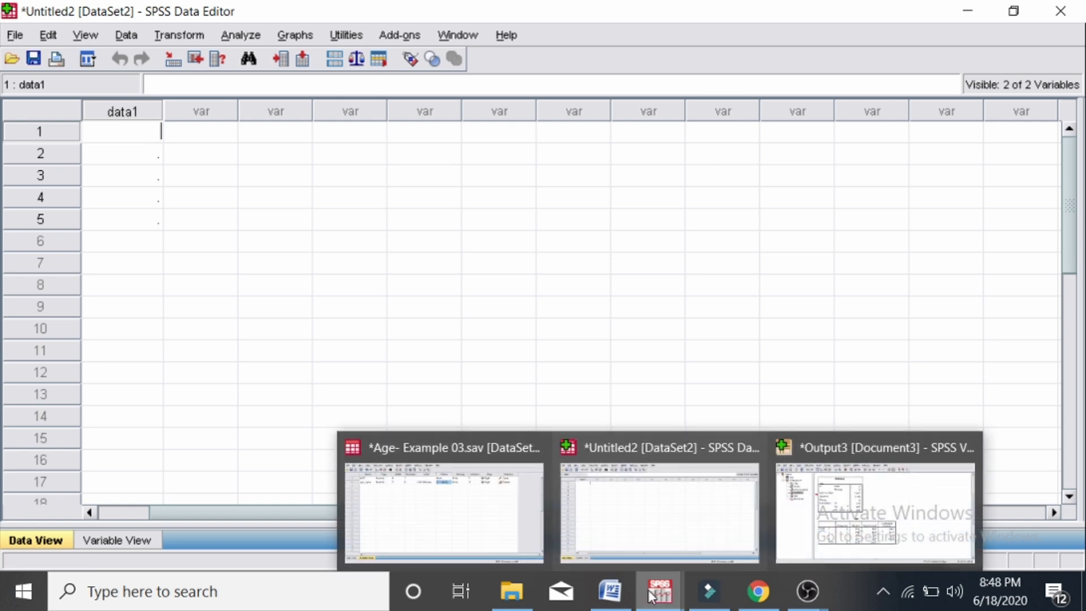
- Type item '1. when 2 data set are of different units' and begin item 2 on same unit, same standard dev
left_click(615, 591)
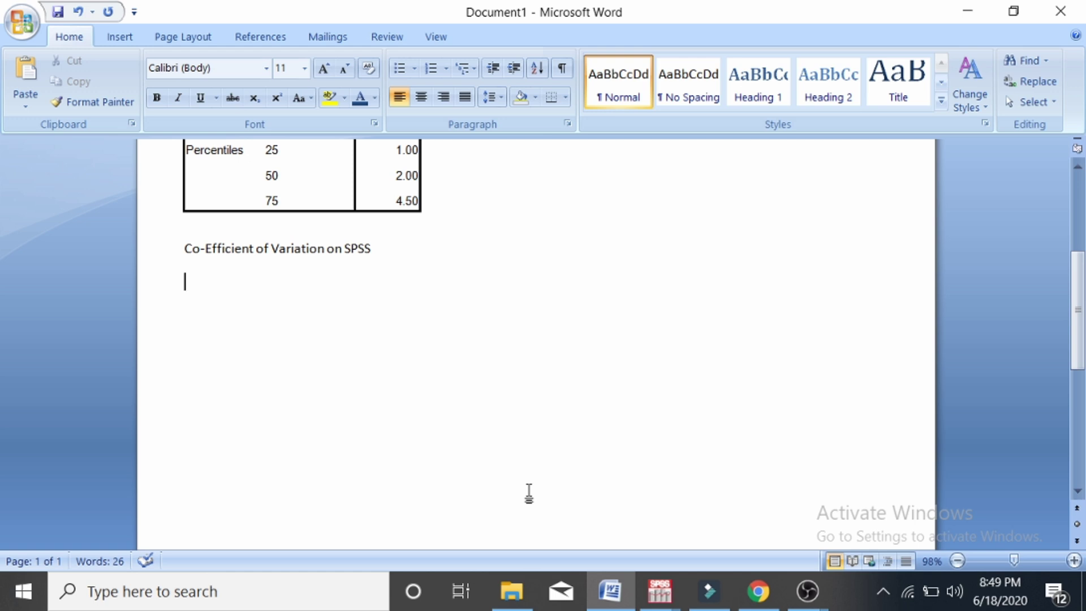
type("1.")
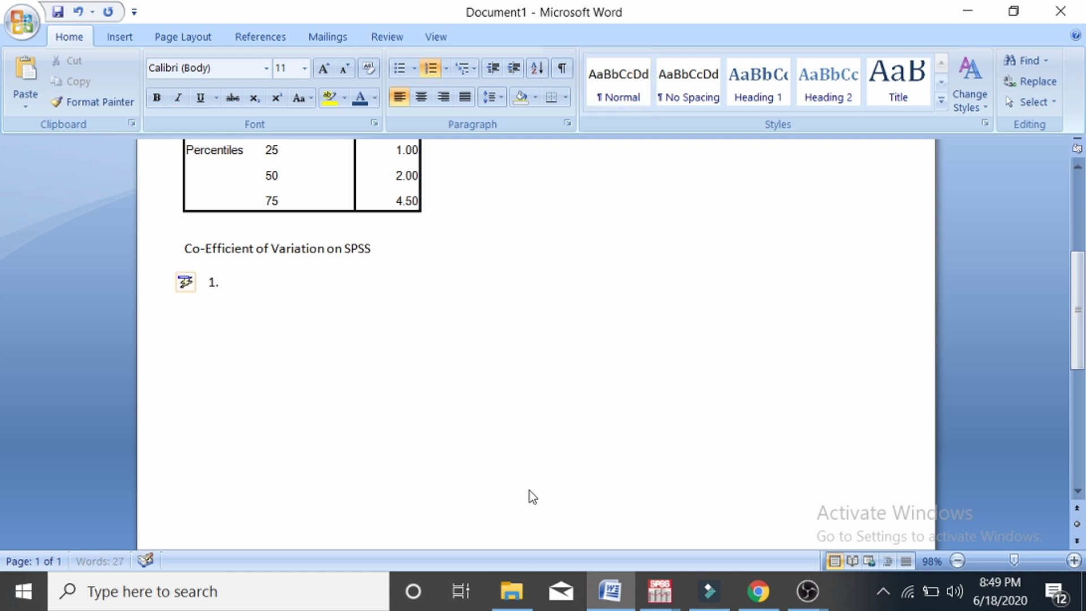
type(" when 2 data set are of different")
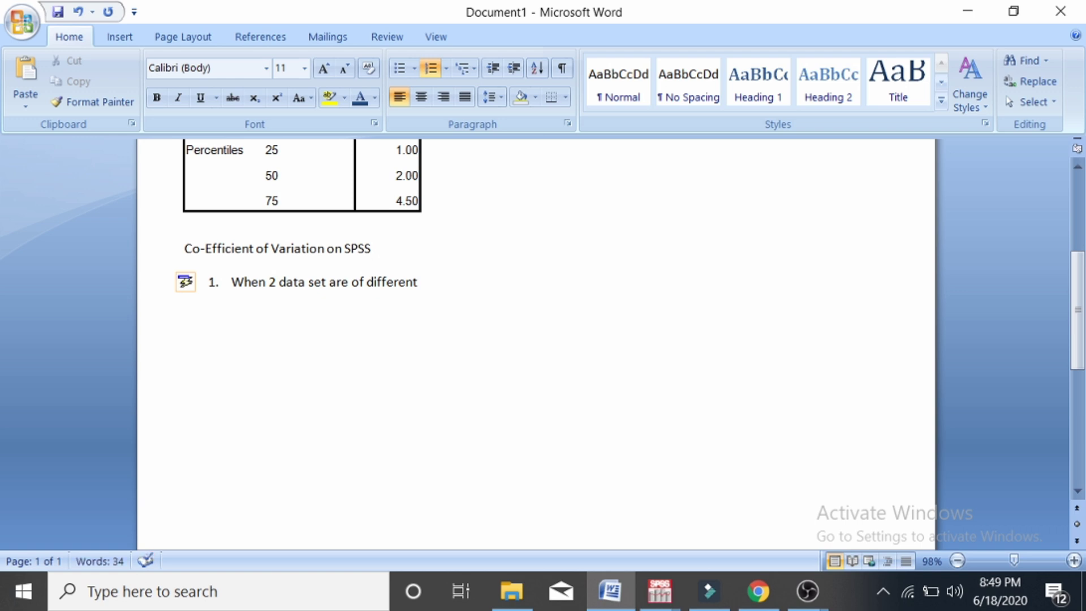
type(" units")
key("Return")
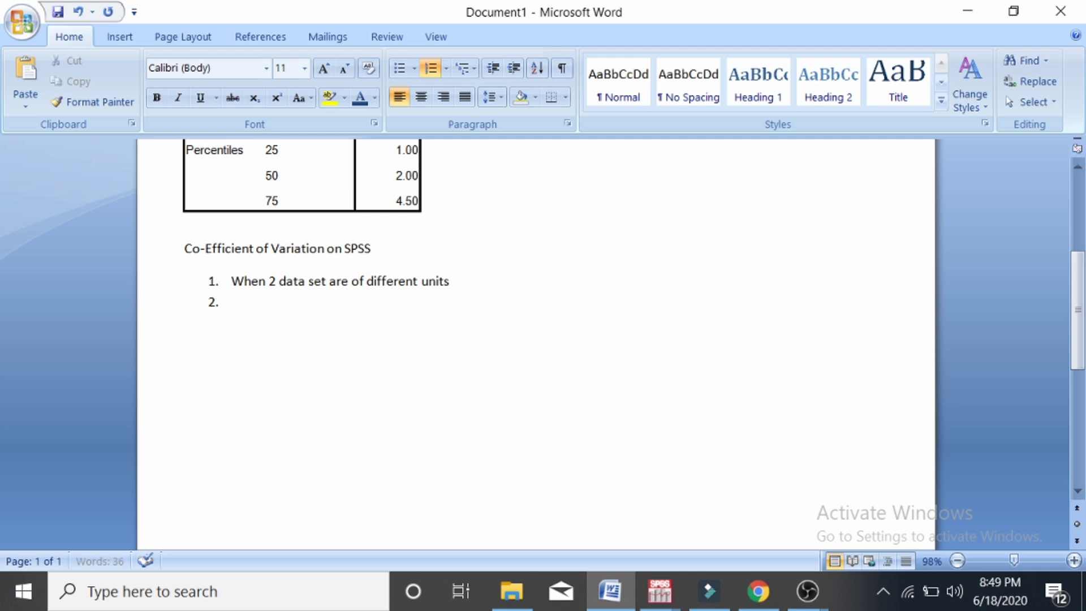
type("when ")
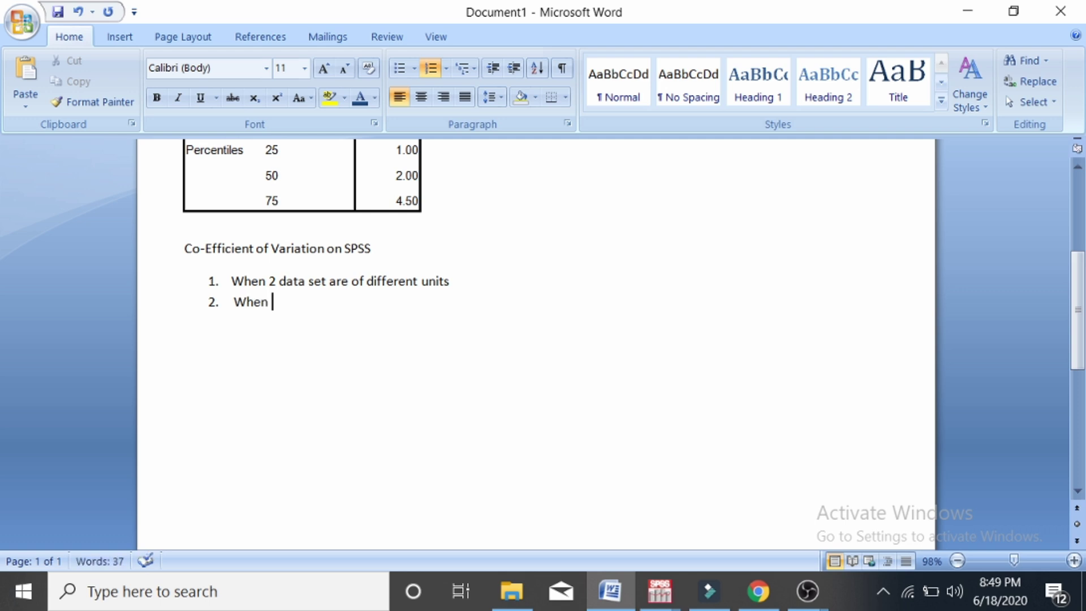
type("2 data s")
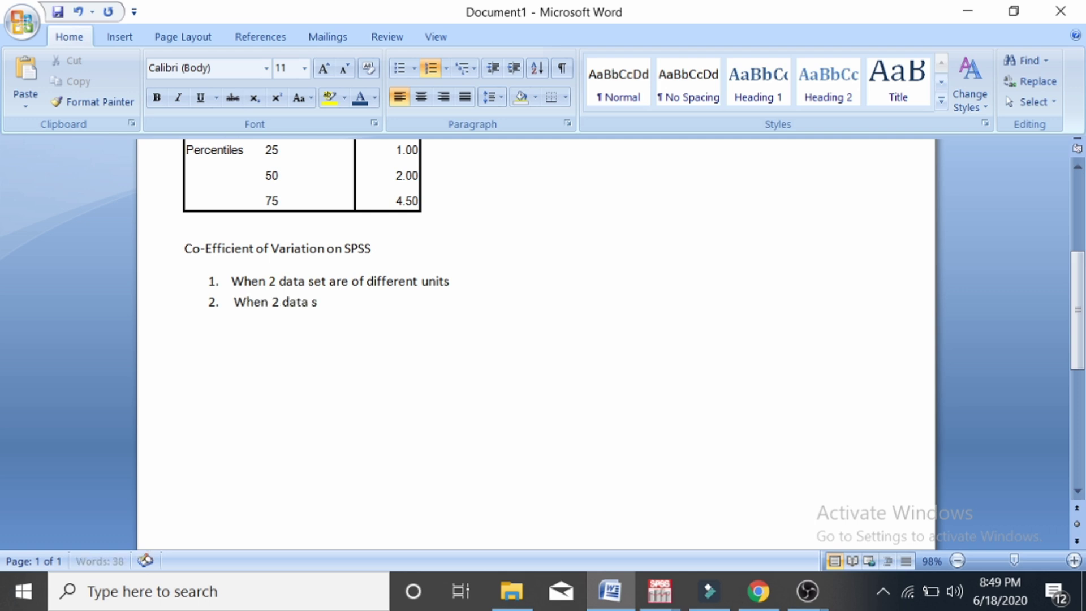
type("et have same unit")
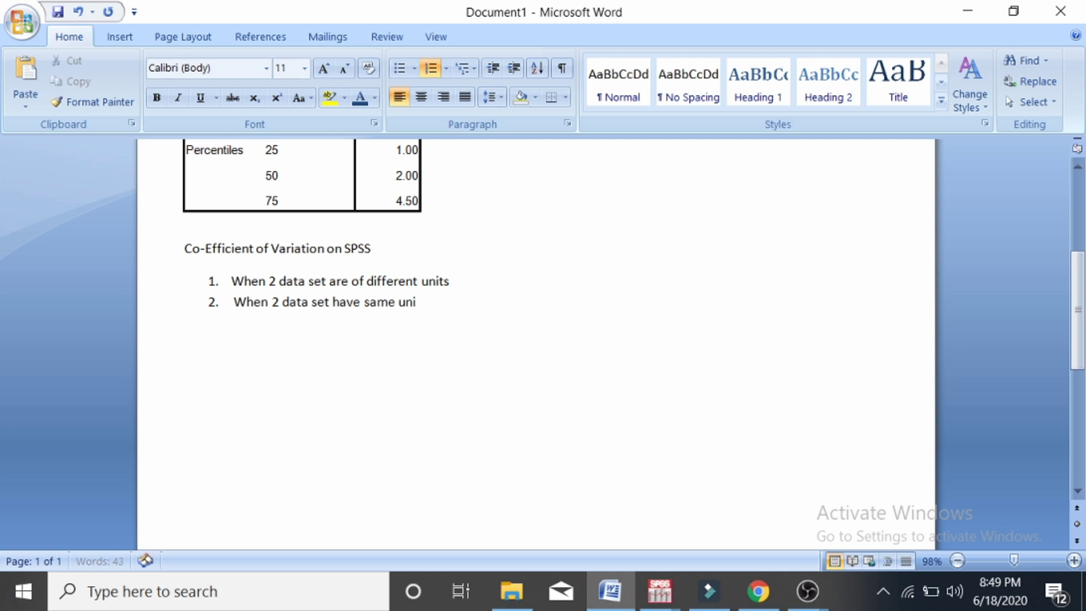
type("but same")
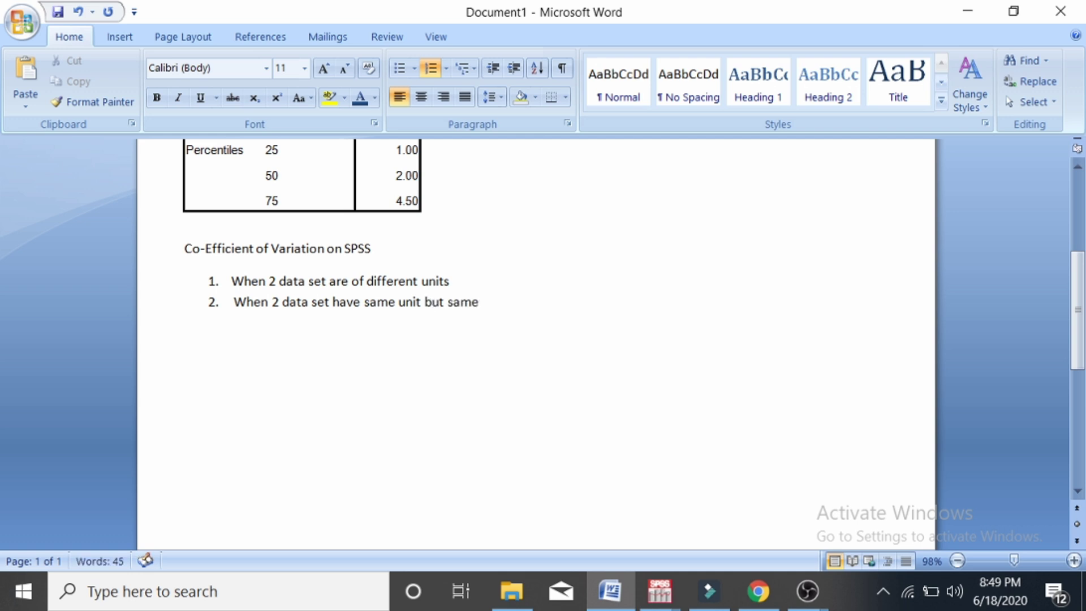
type(" standard")
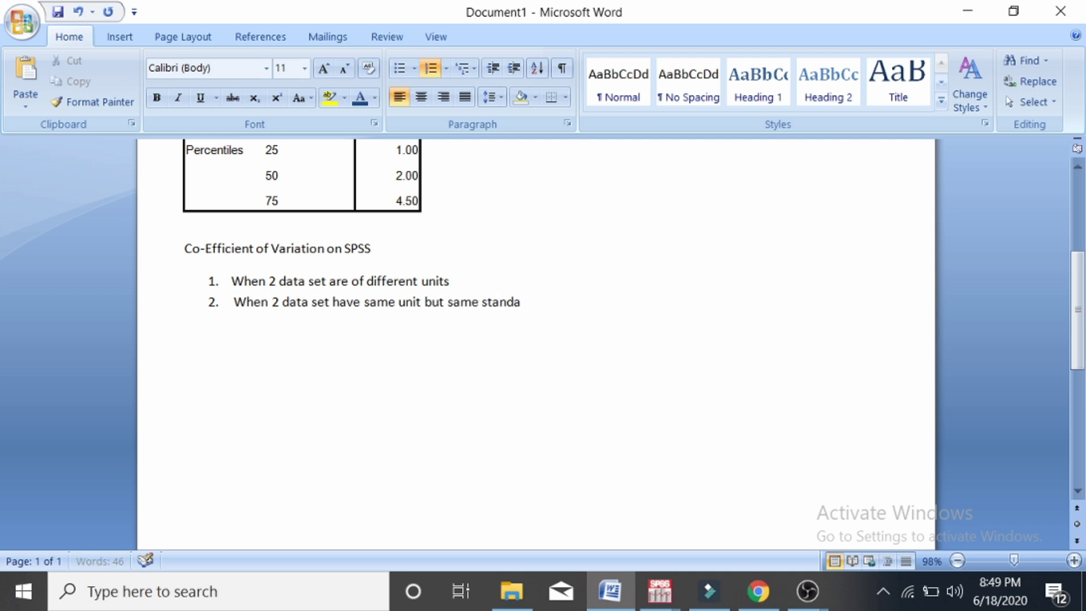
type(" dev")
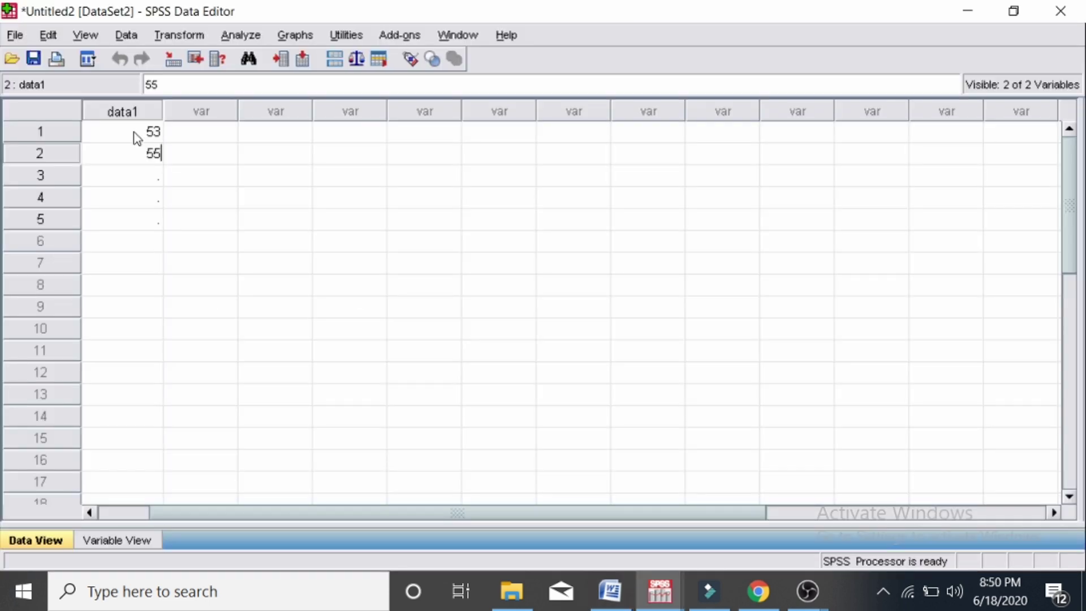
- Enter data1 values 55, 70, 58, 64 and 57 in rows 2–6
key("Return")
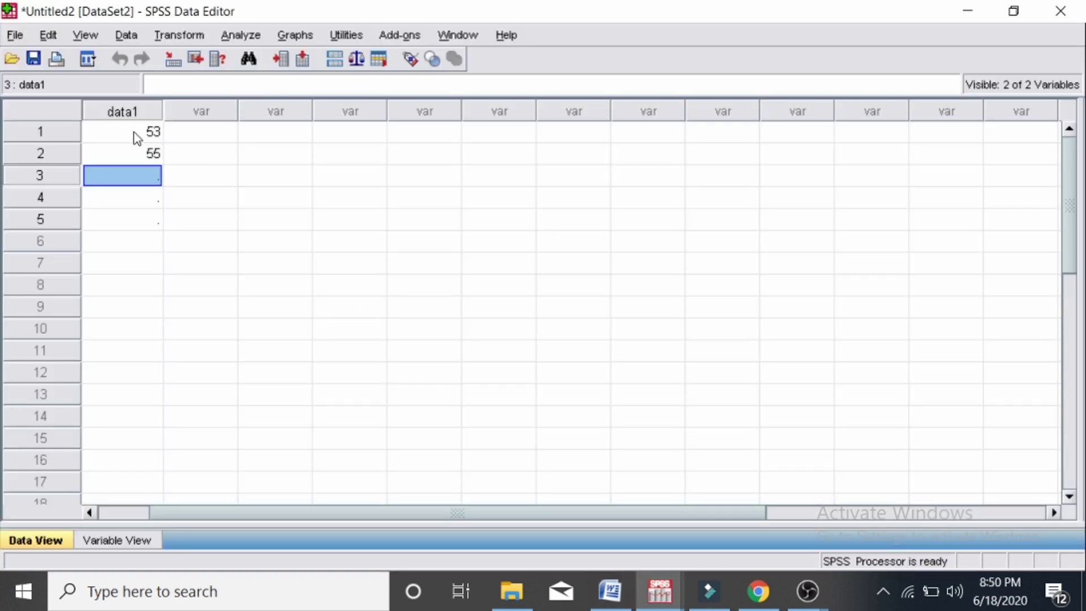
type("70")
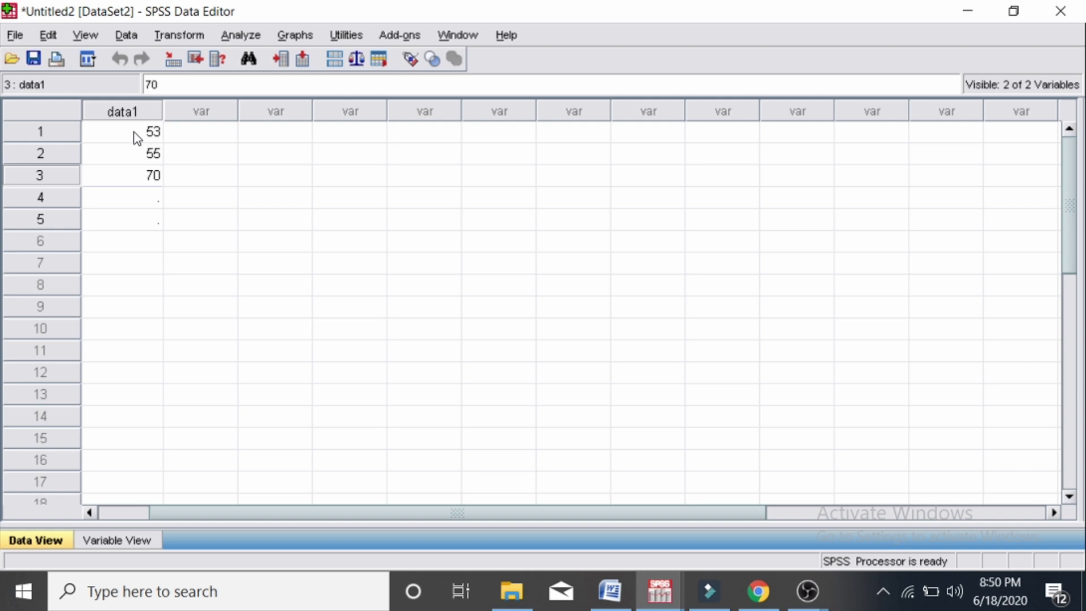
key("Return")
type("5")
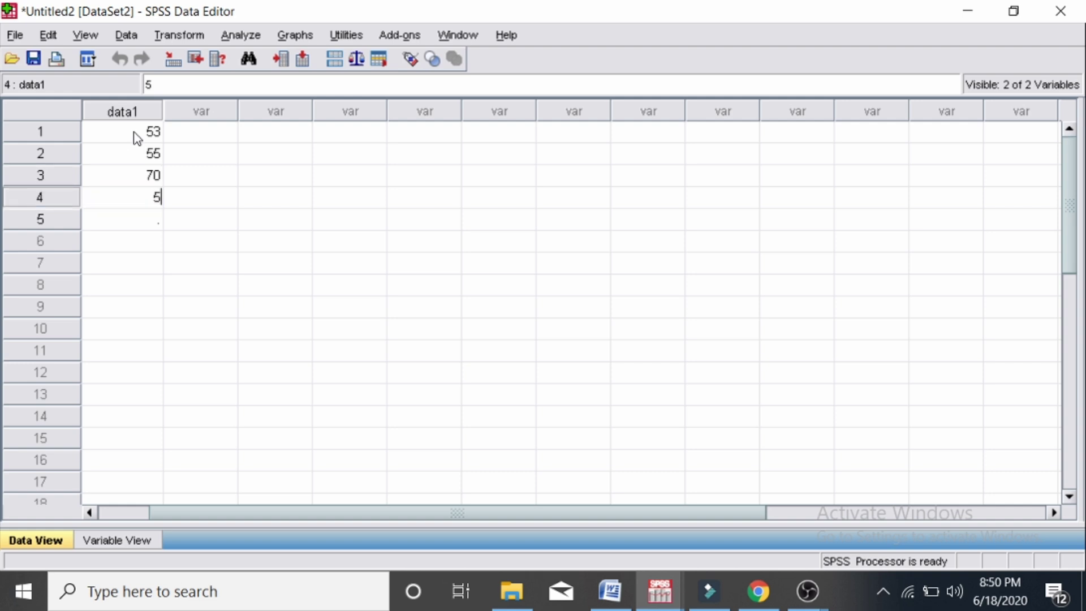
type("8")
key("Return")
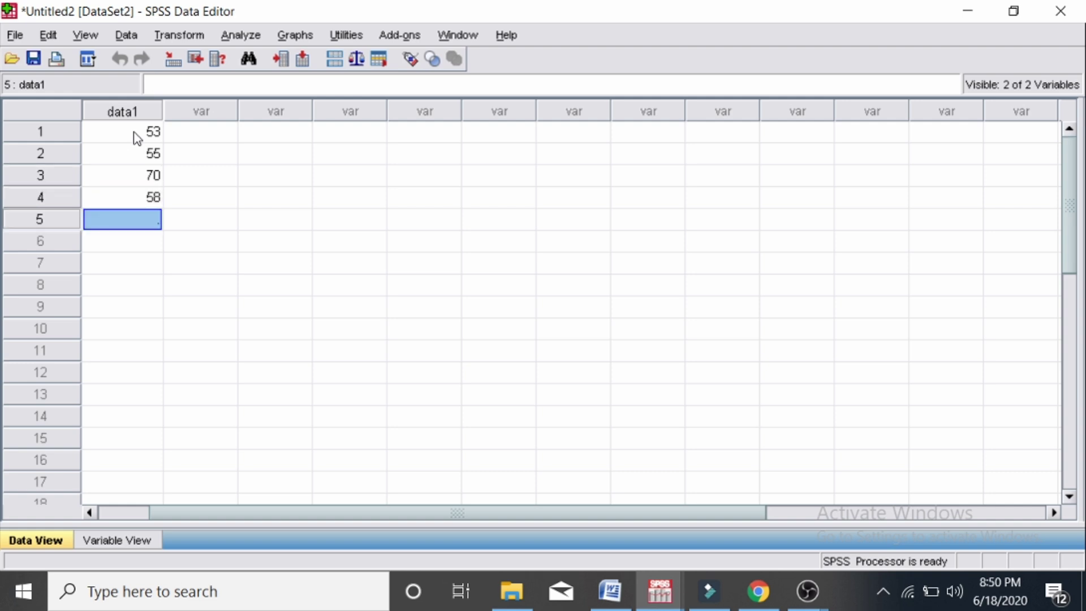
type("64")
key("Return")
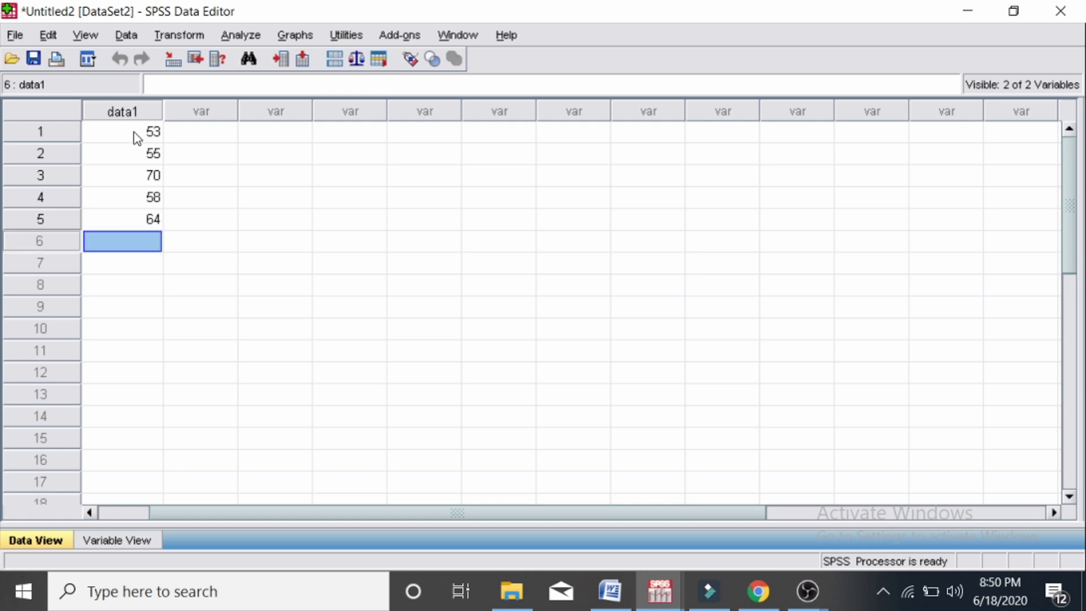
type("57")
key("Return")
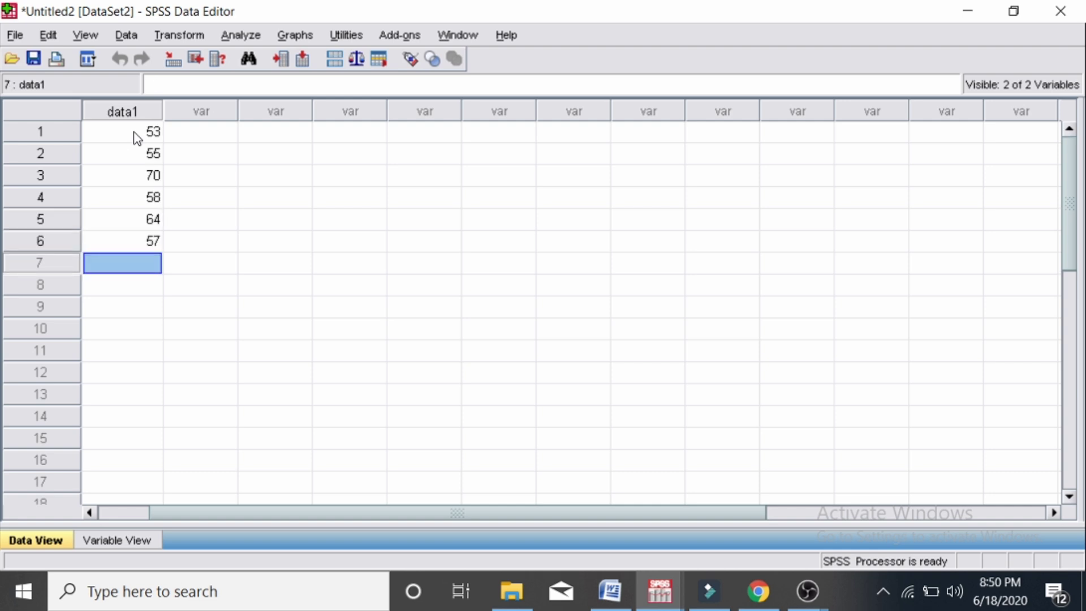
- Enter data1 values 53, 69, 57 and 68 in rows 7–10, then go to Variable View
type("53")
key("Return")
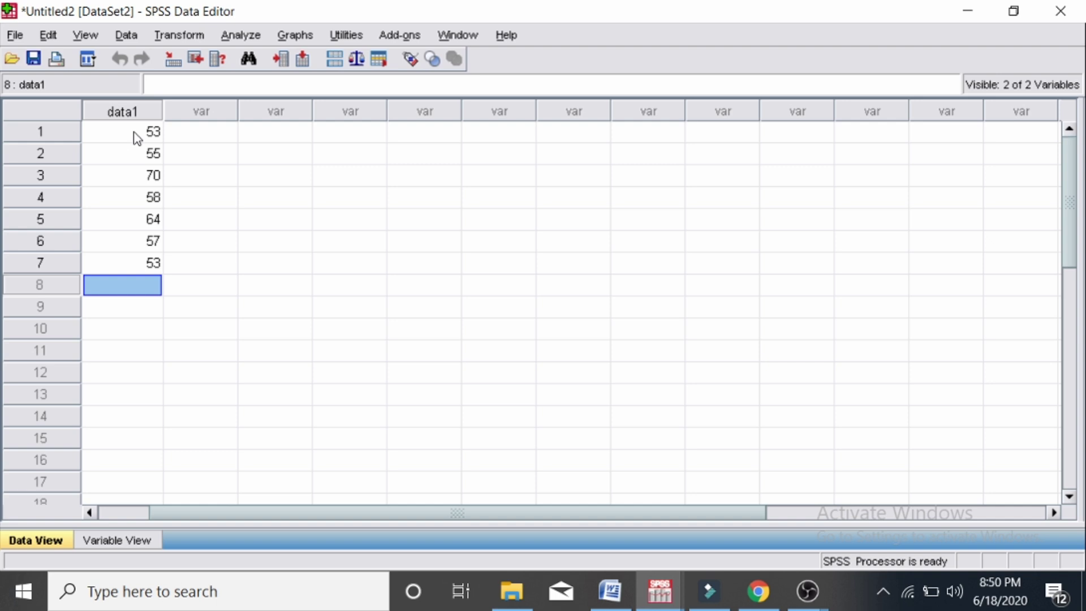
type("69")
key("Return")
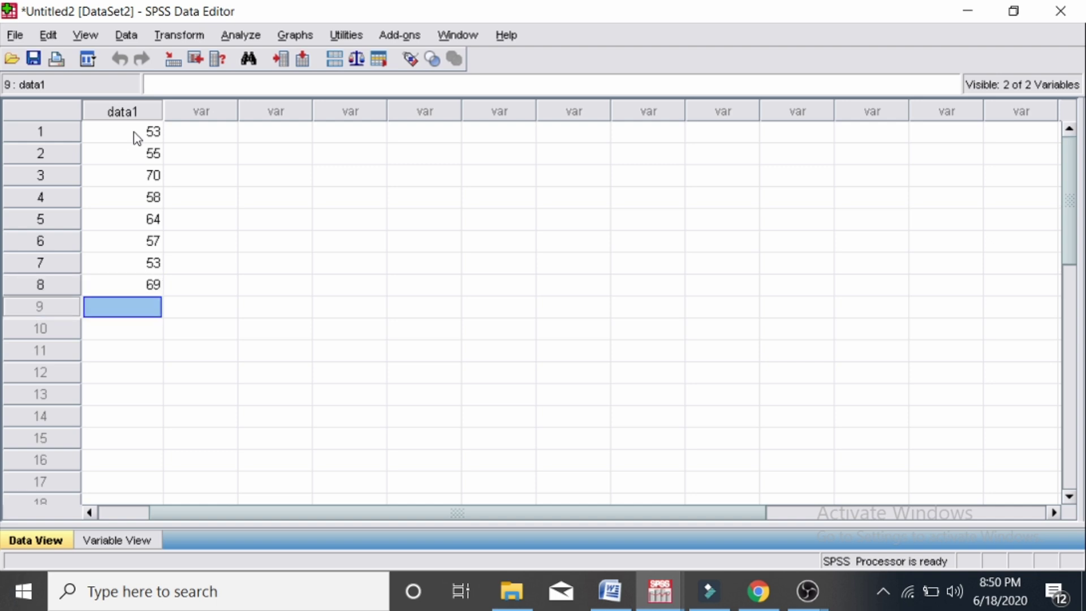
type("57")
key("Return")
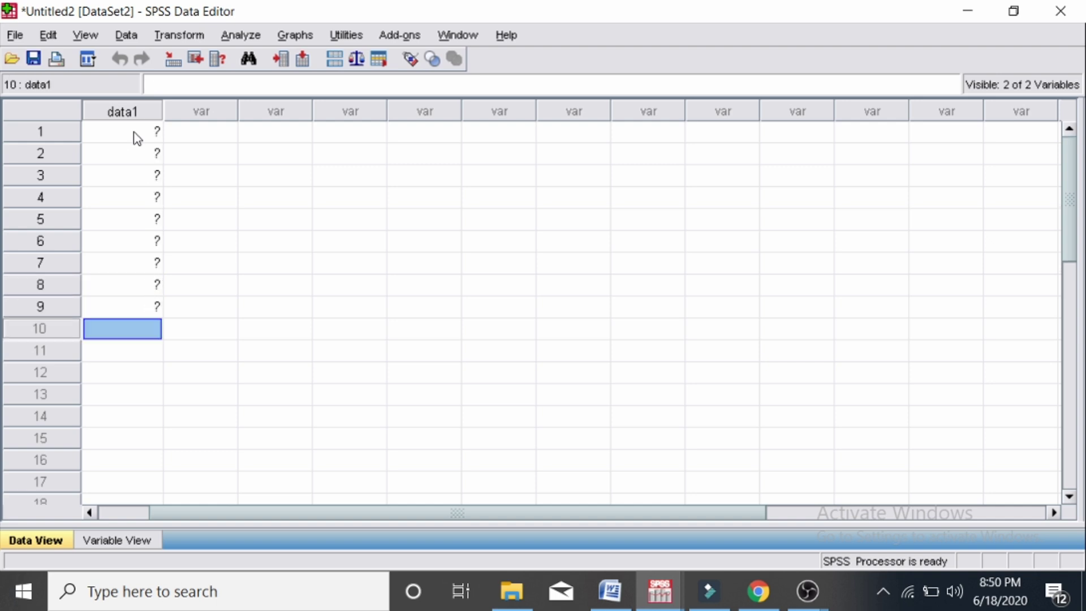
type("68")
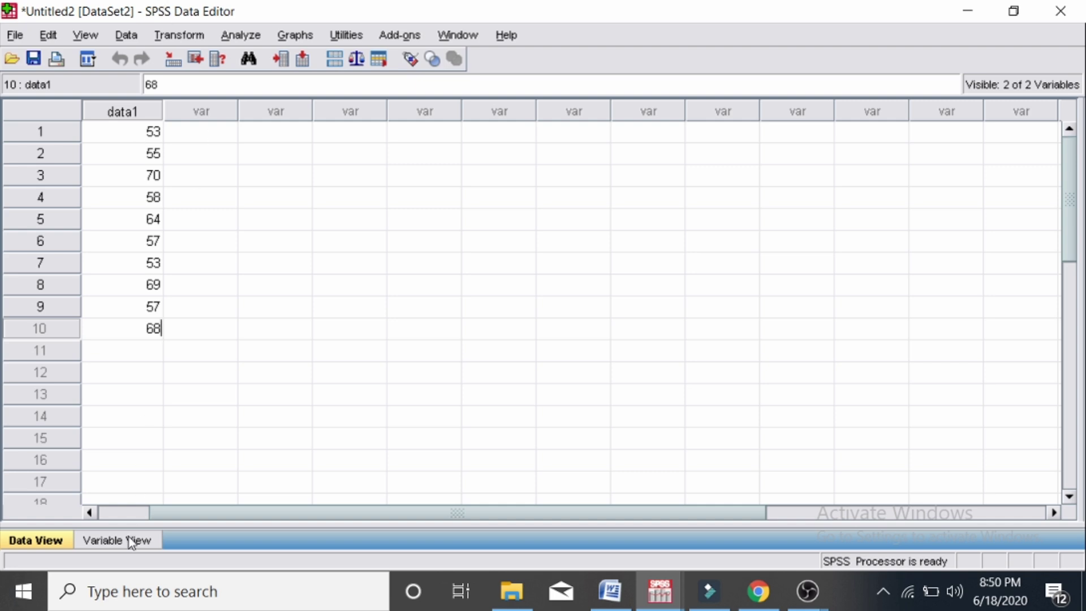
left_click(130, 542)
- Name the row-3 variable data2, set its decimals to 0, and return to Data View
double_click(145, 148)
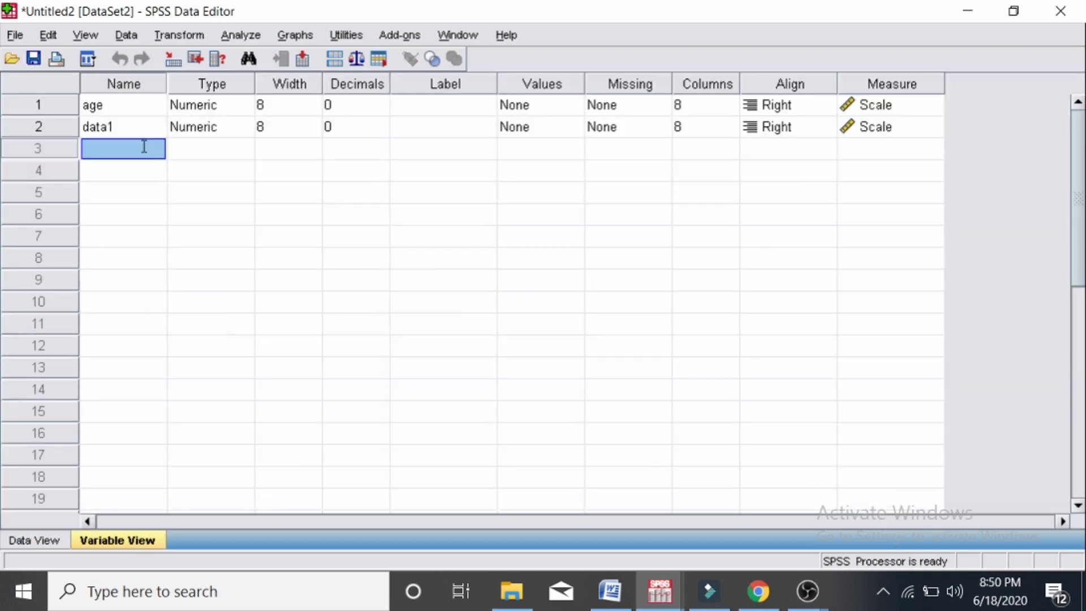
type("data2")
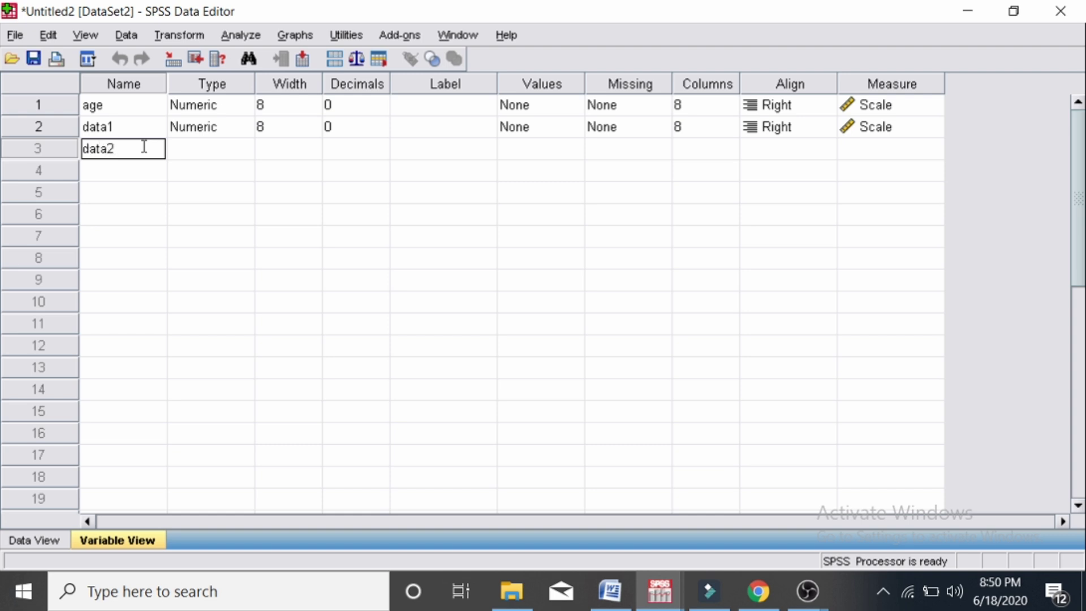
key("Tab")
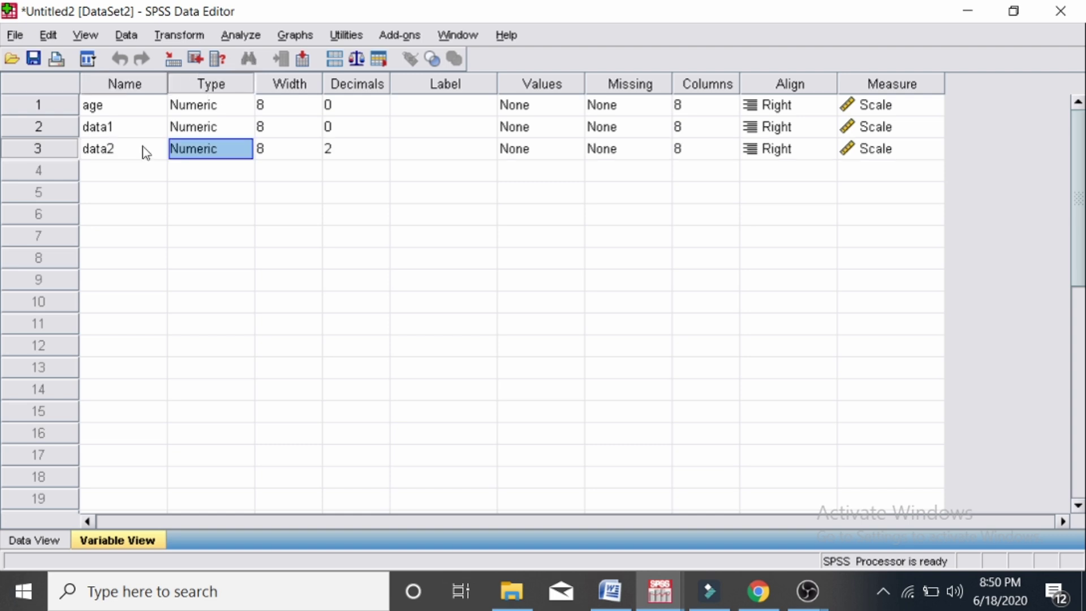
left_click(382, 146)
left_click(381, 145)
left_click(381, 154)
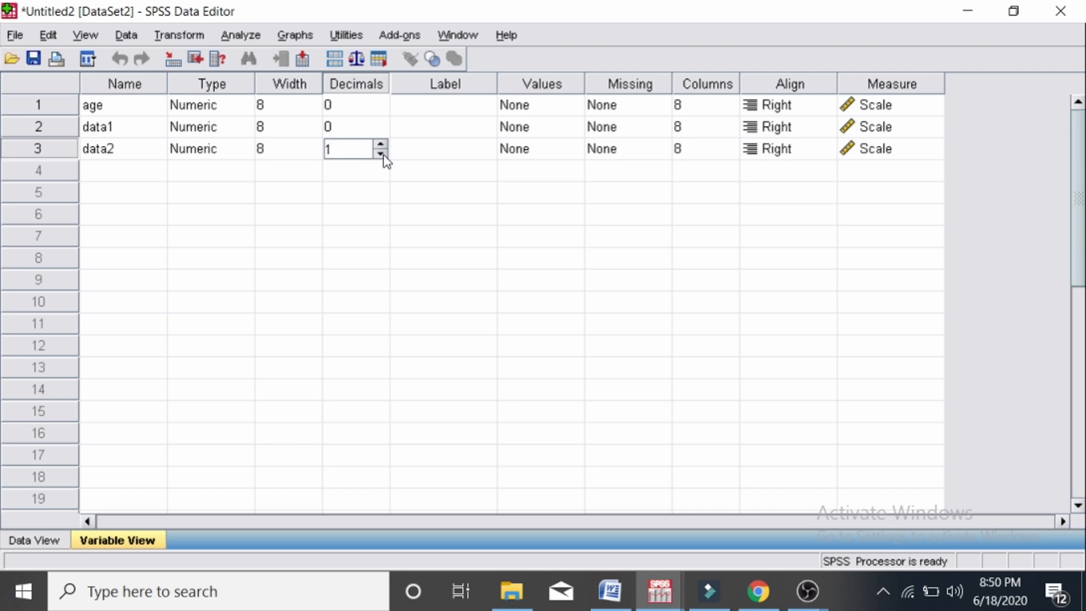
left_click(381, 153)
left_click(32, 545)
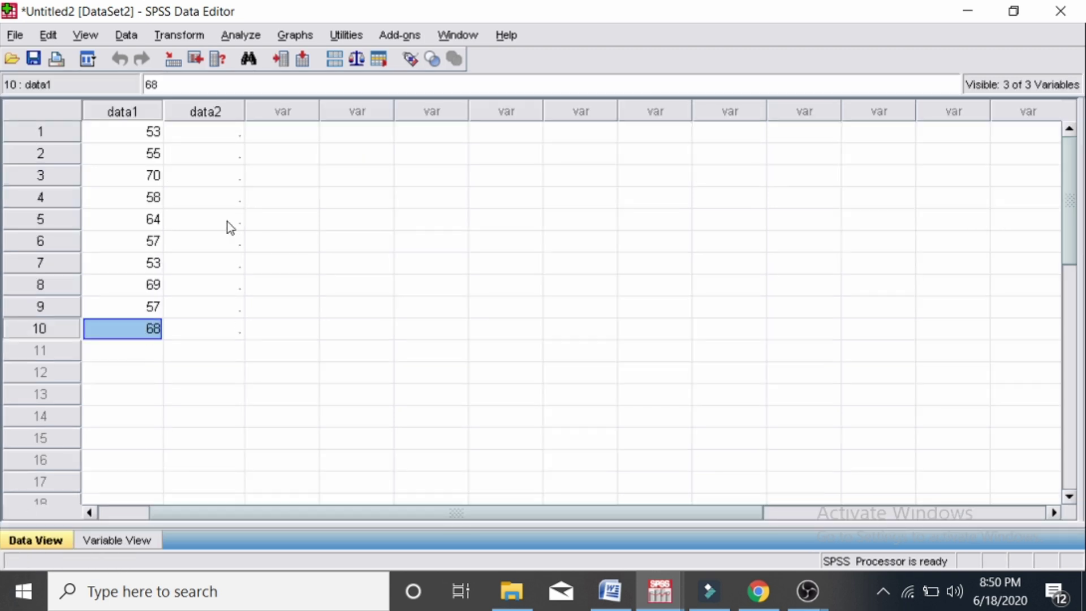
- Enter the first five data2 values: 29, 9, 15, 19 and 23
left_click(208, 132)
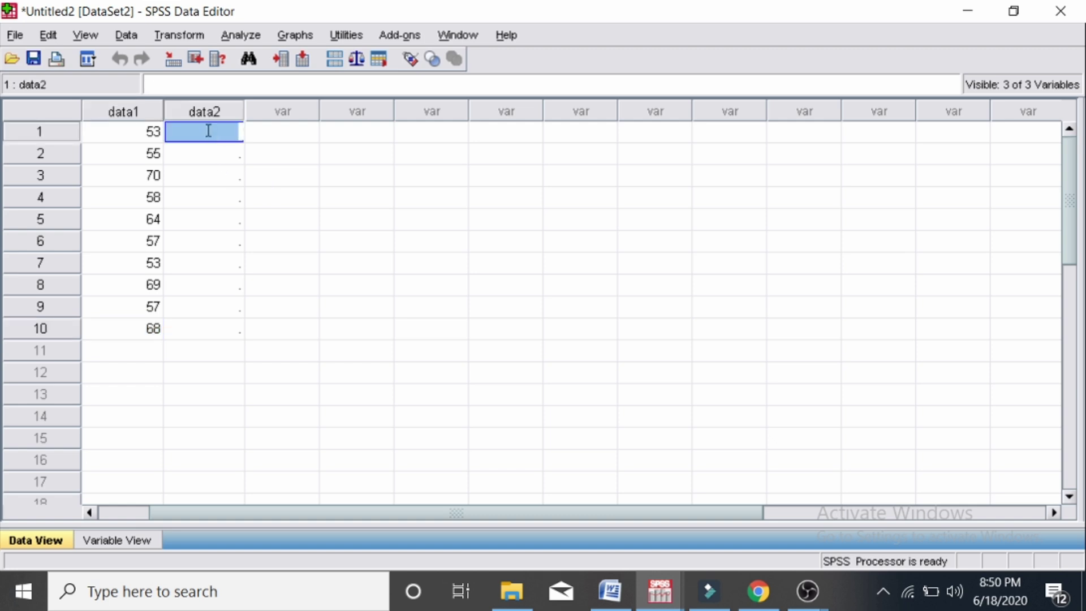
type("29")
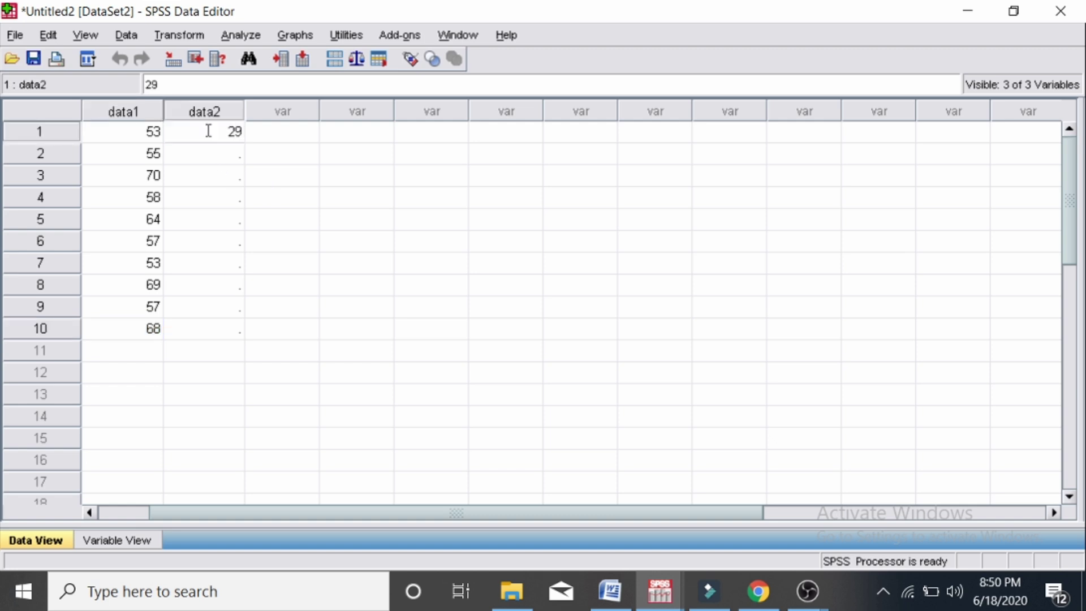
key("Return")
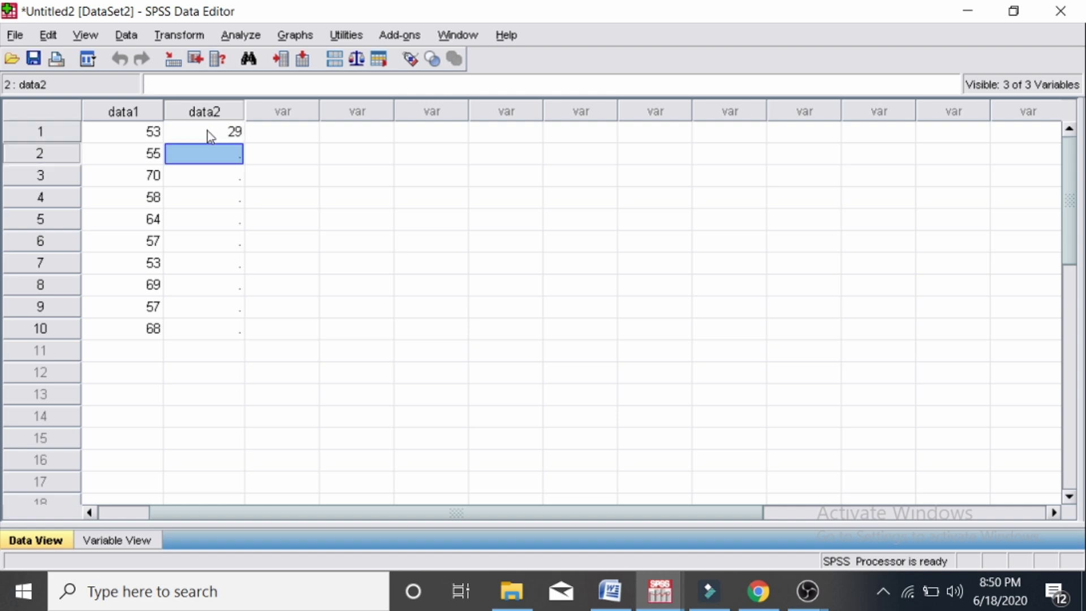
type("9")
key("Return")
type("15")
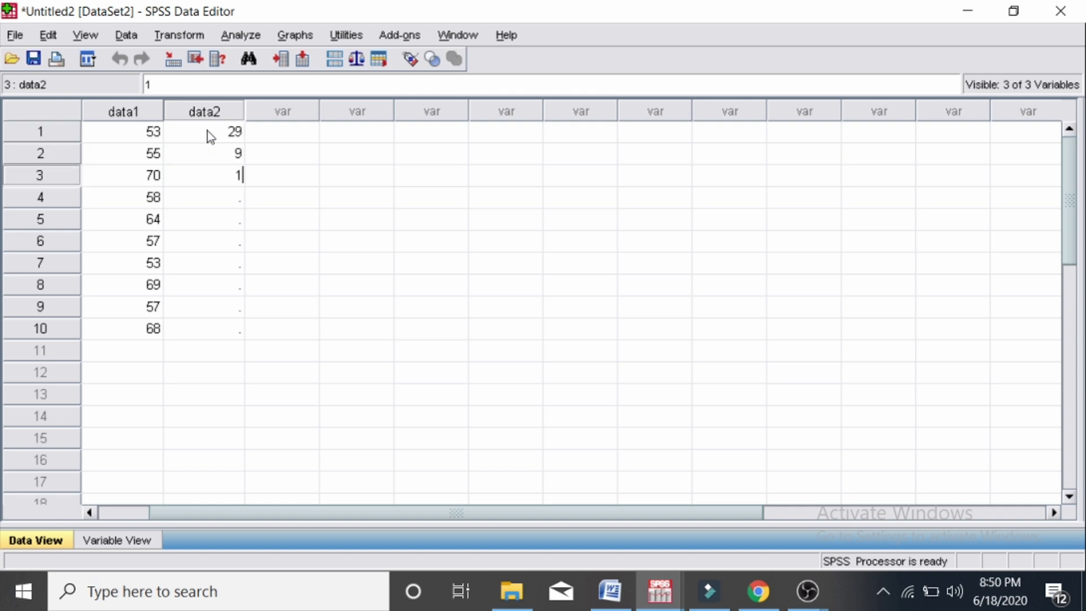
key("Return")
type("19")
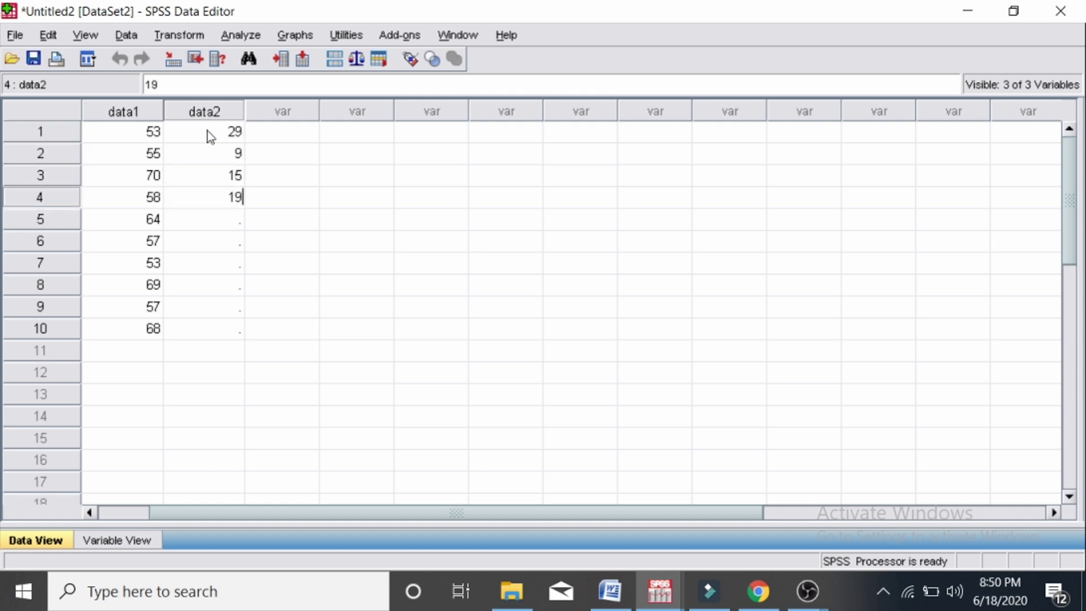
key("Return")
type("23")
key("Return")
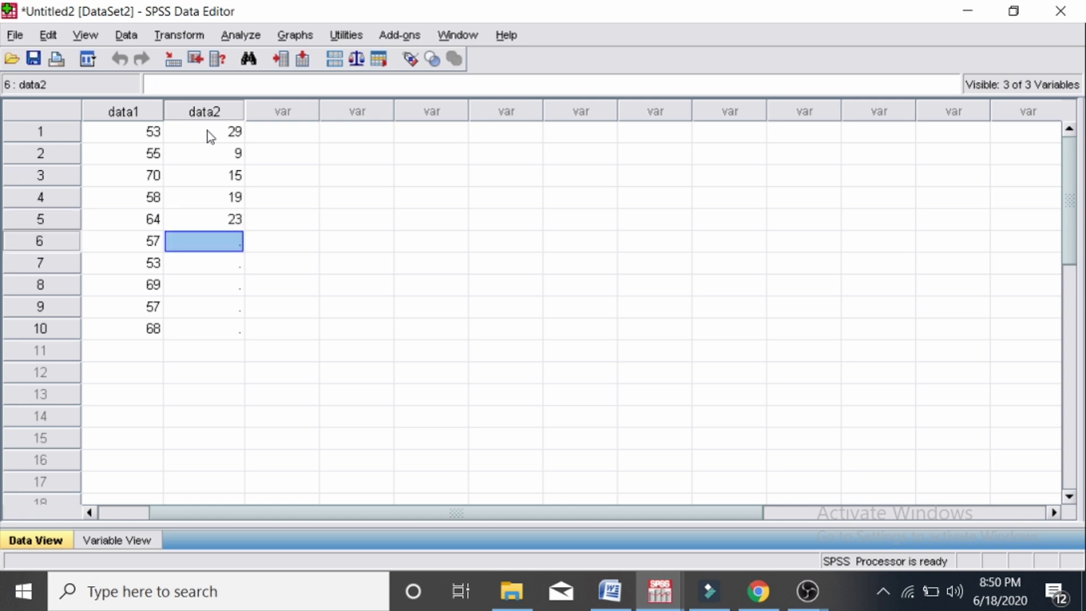
- Enter the remaining data2 values 14, 20, 19, 10 and 11, then return to Variable View
type("14")
key("Return")
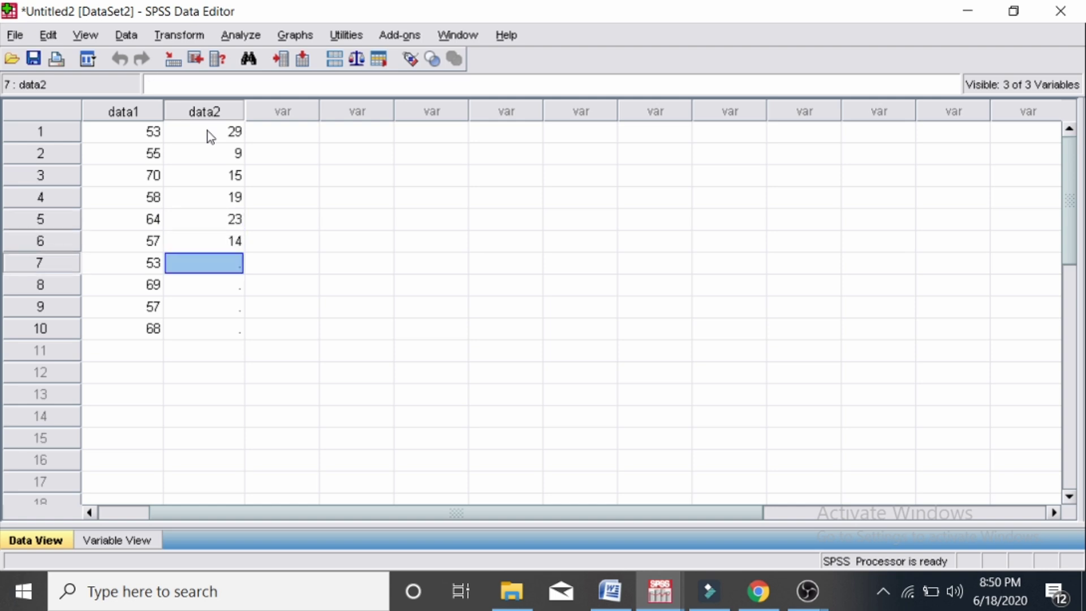
type("20")
key("Return")
type("19")
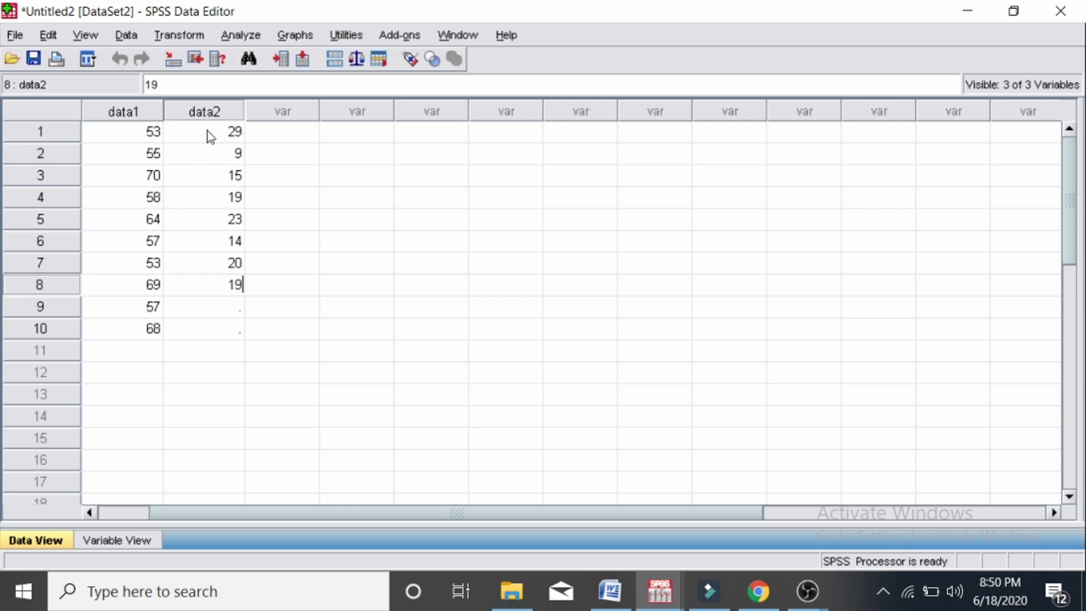
key("Return")
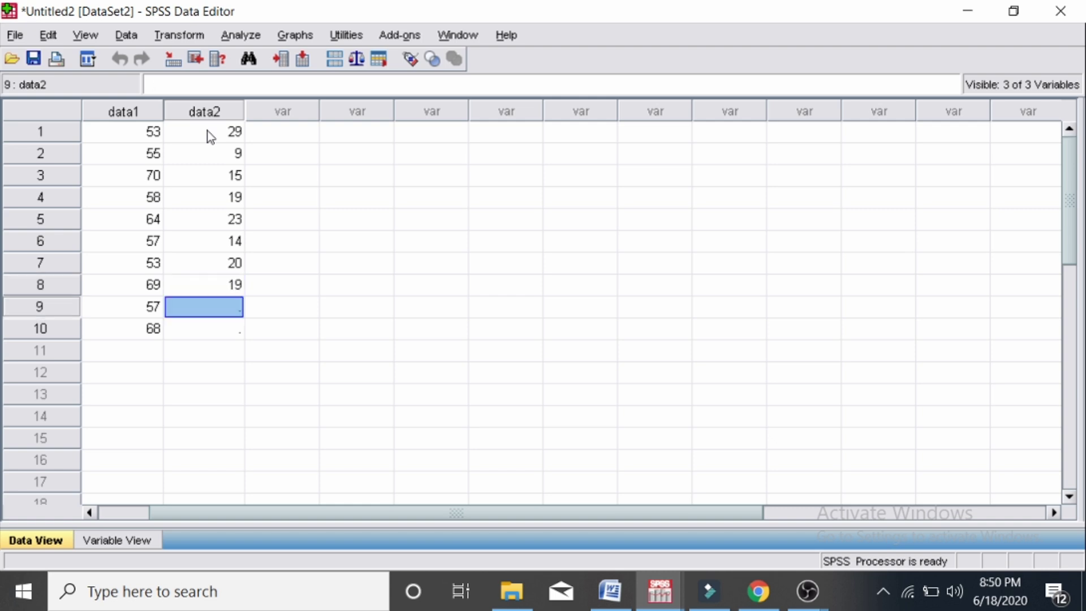
type("000000000000000000000000000000000000000000000000000000000000000000000000000000000000000000000000000000000000000000000000000000000000000000000000000000")
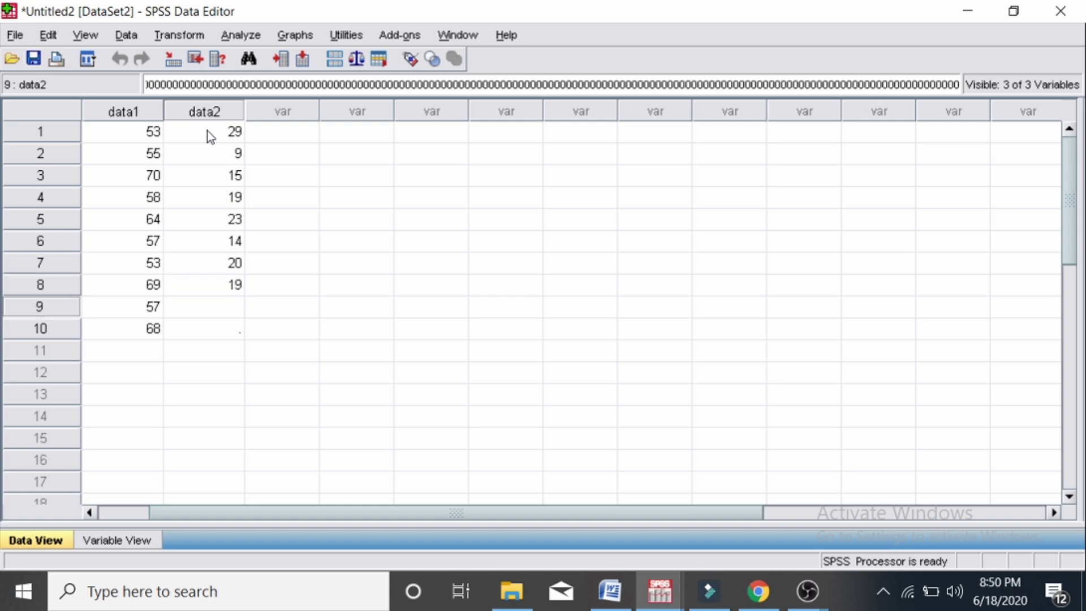
type("10")
key("Return")
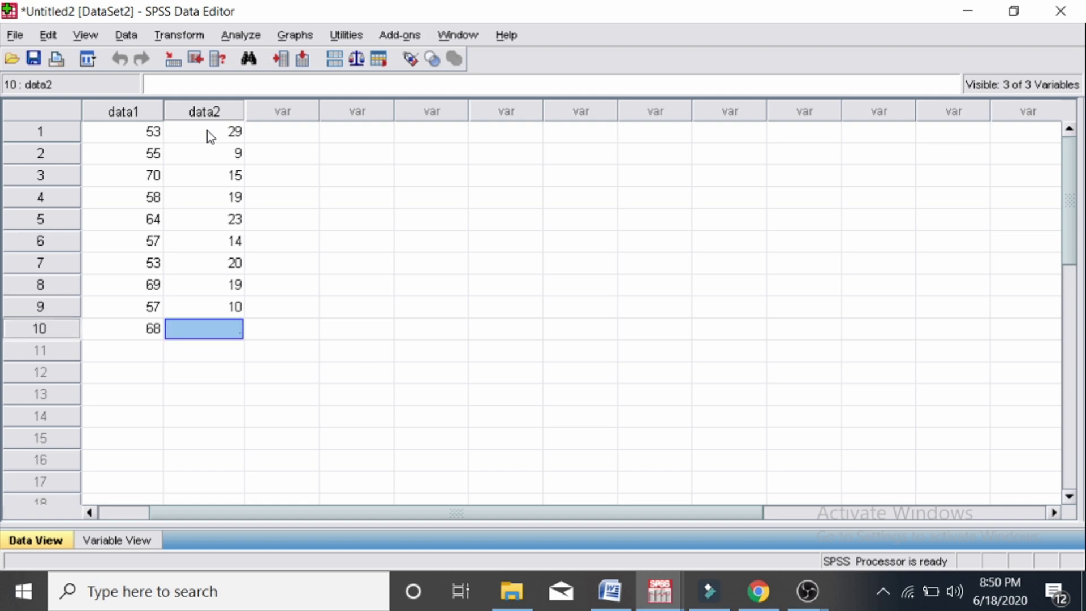
type("11")
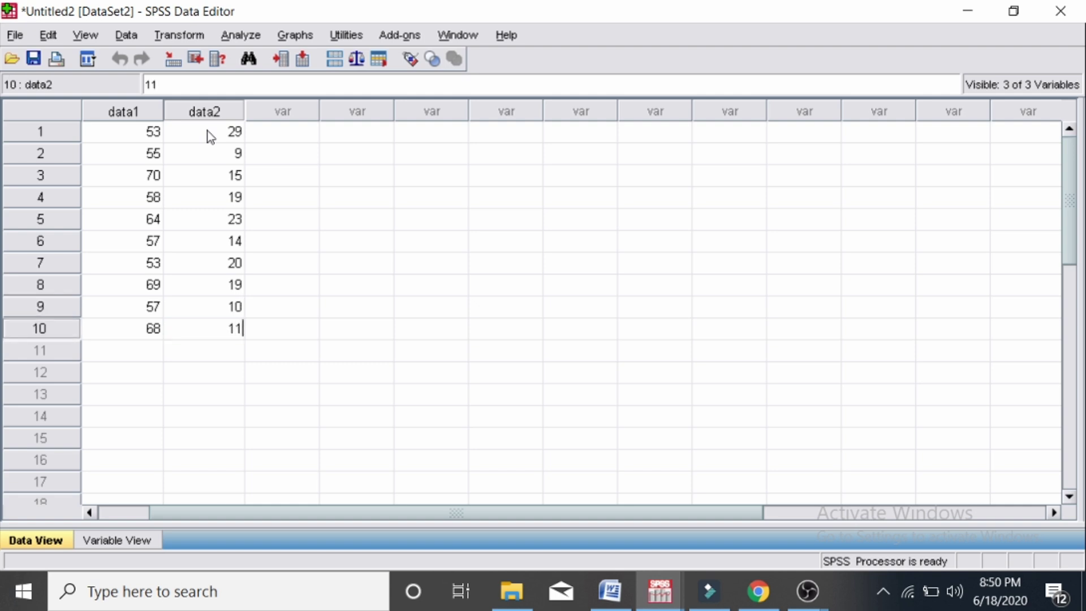
left_click(142, 544)
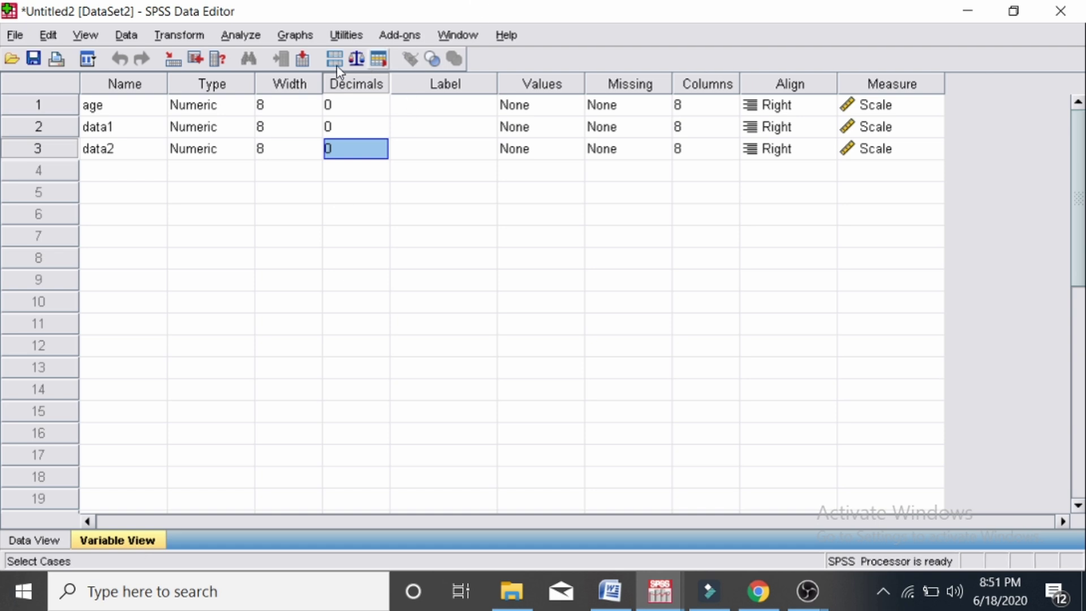
- In a new Frequencies analysis, replace age with data1 and data2 as the analysed variables
left_click(262, 36)
mouse_move(283, 83)
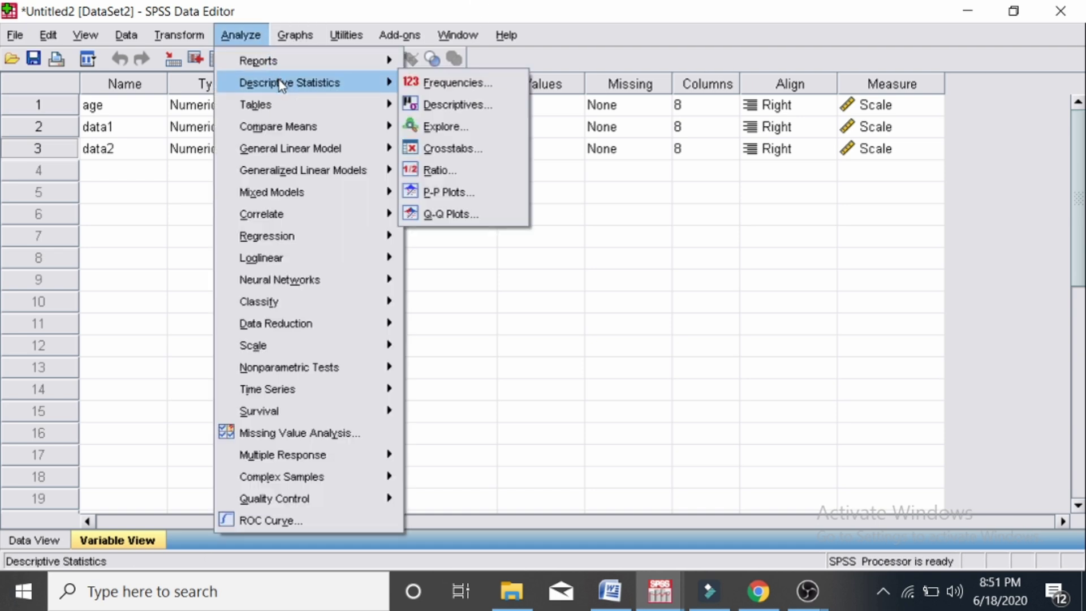
left_click(434, 81)
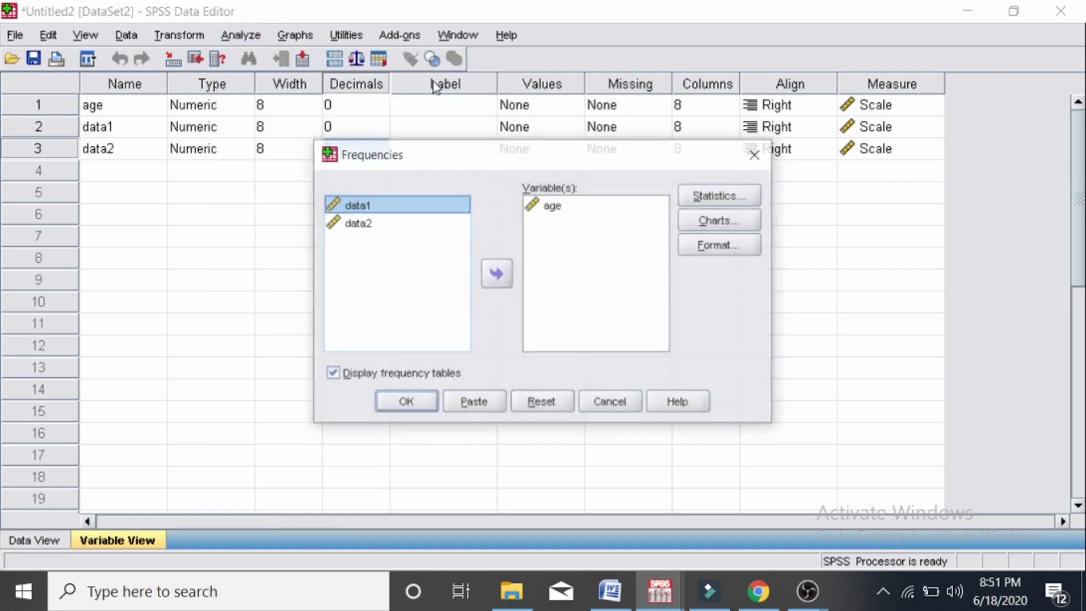
left_click(537, 208)
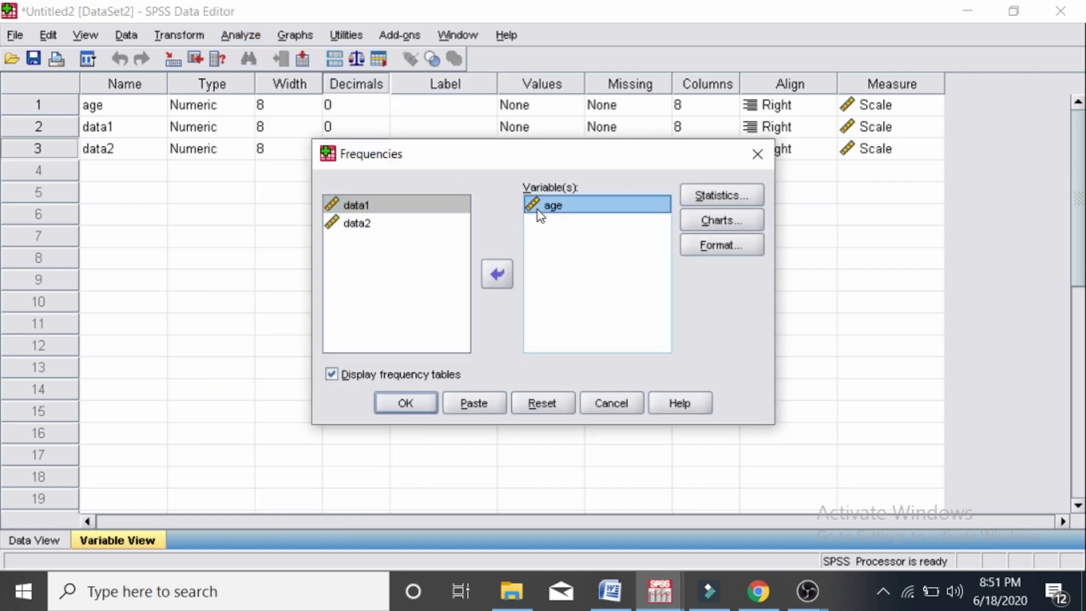
left_click(493, 280)
left_click(404, 224)
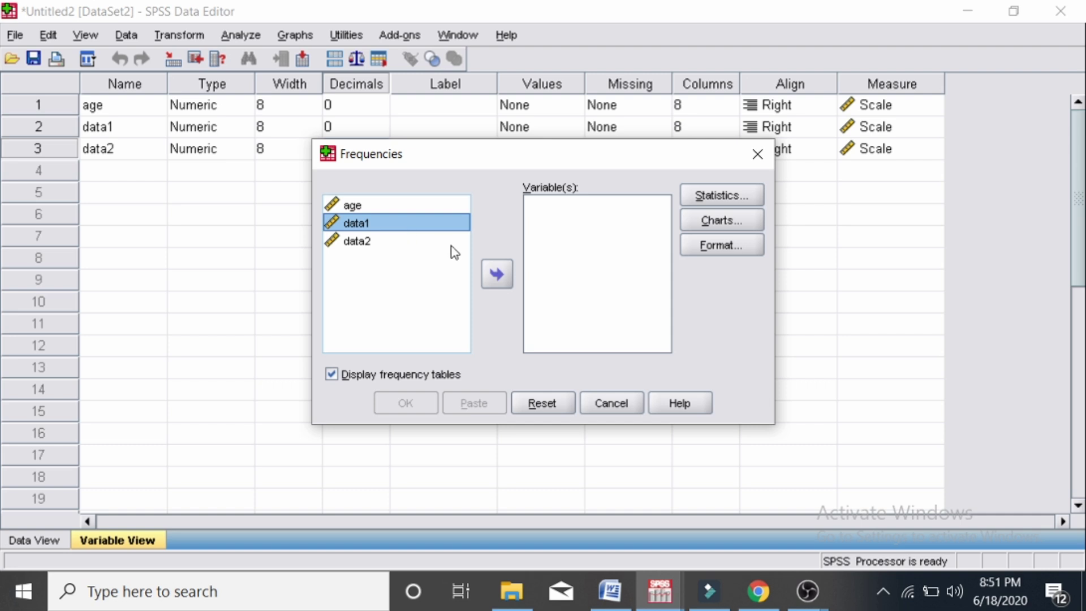
left_click(493, 273)
left_click(385, 223)
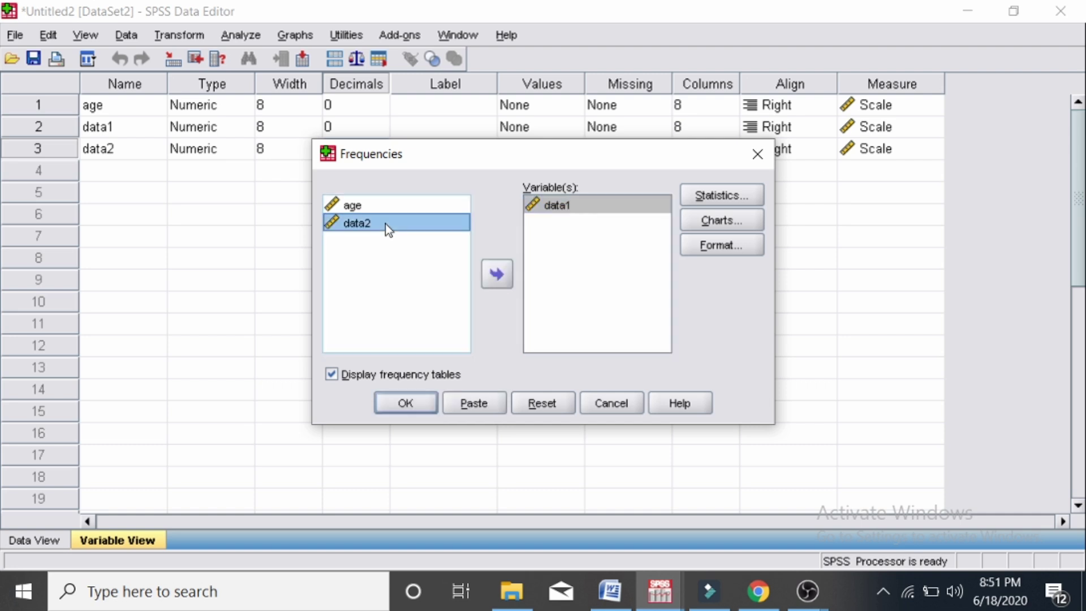
left_click(491, 275)
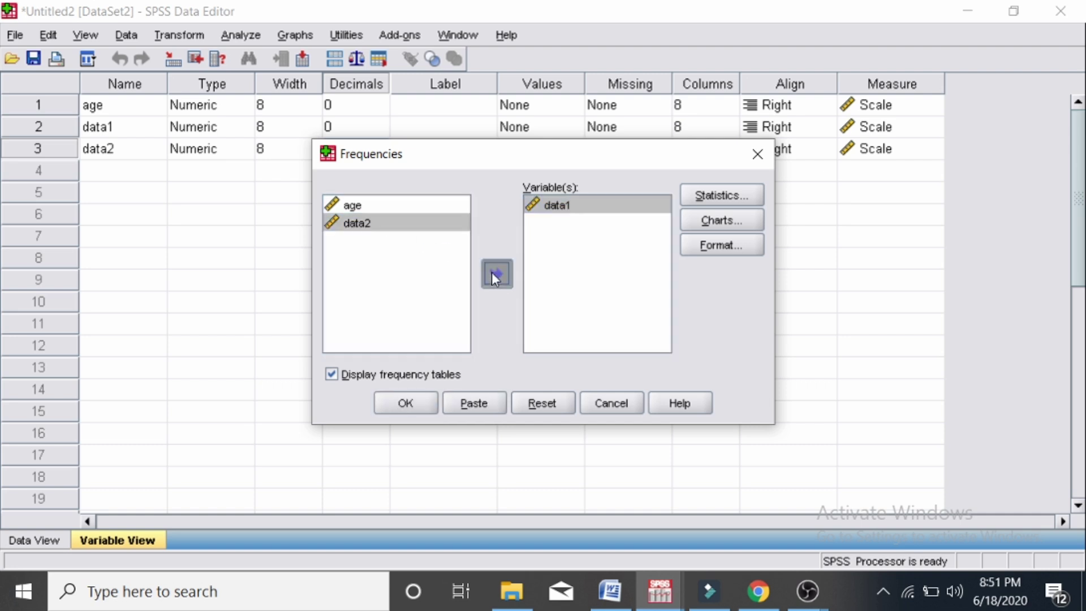
- Turn off frequency tables and set Charts to None
left_click(348, 380)
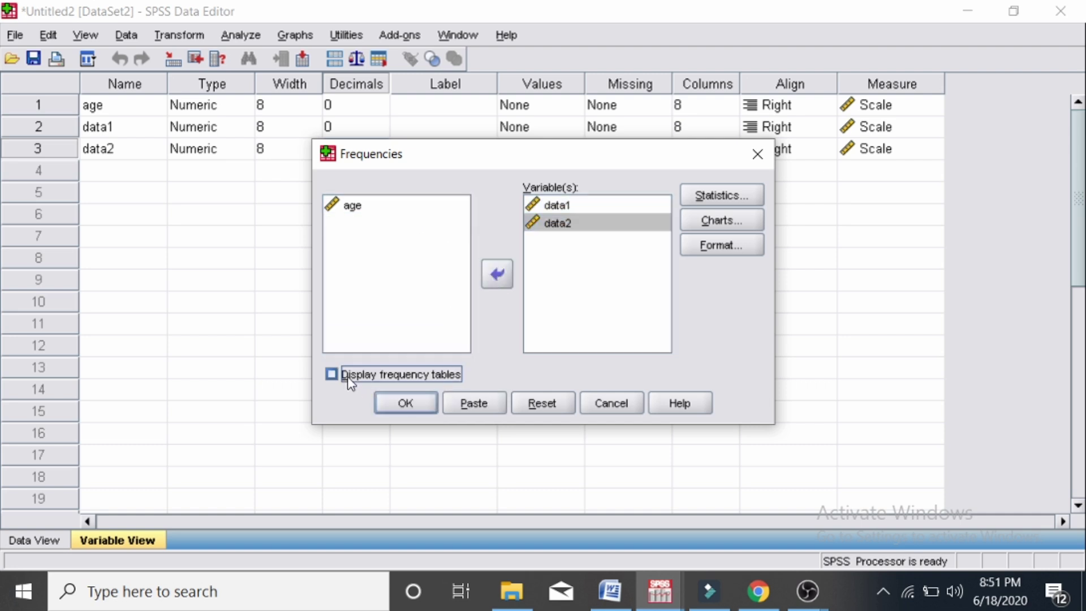
left_click(712, 221)
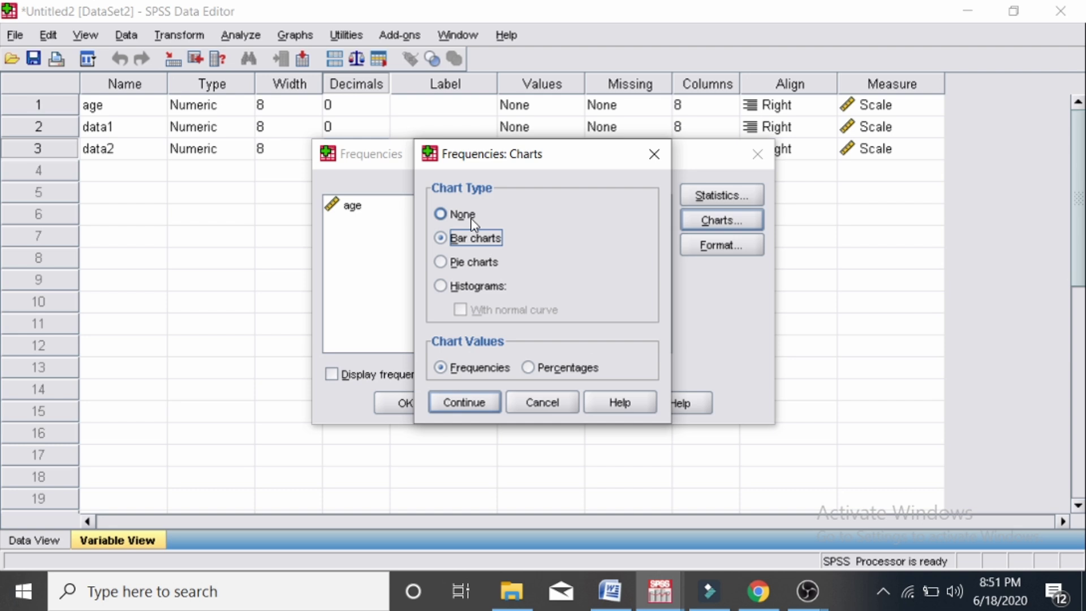
left_click(473, 219)
left_click(475, 403)
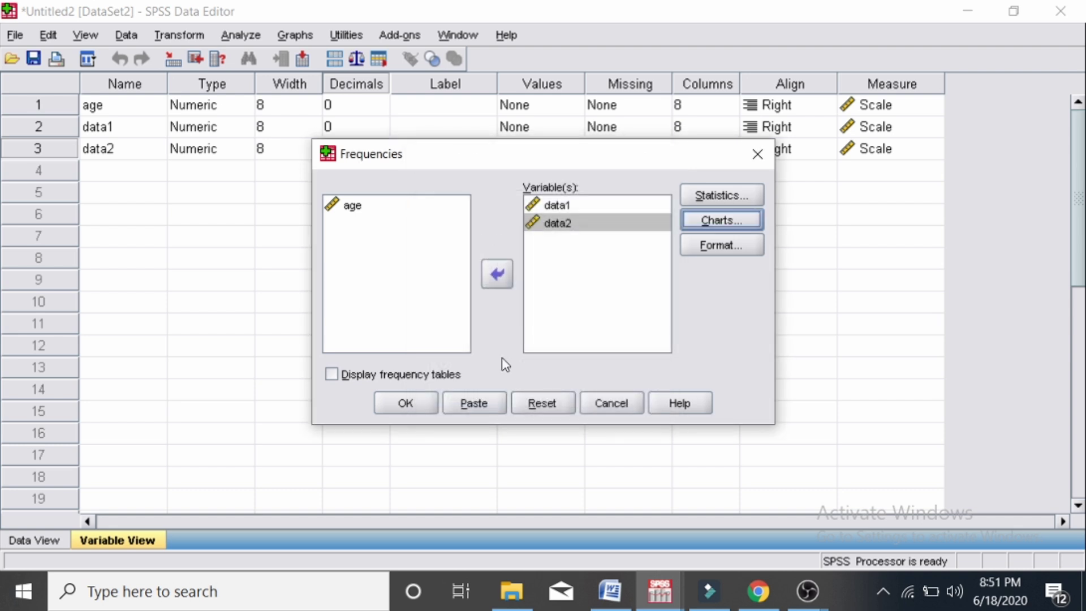
- Request only Mean and Std. deviation, dropping variance, range and quartiles, and run Frequencies
left_click(716, 200)
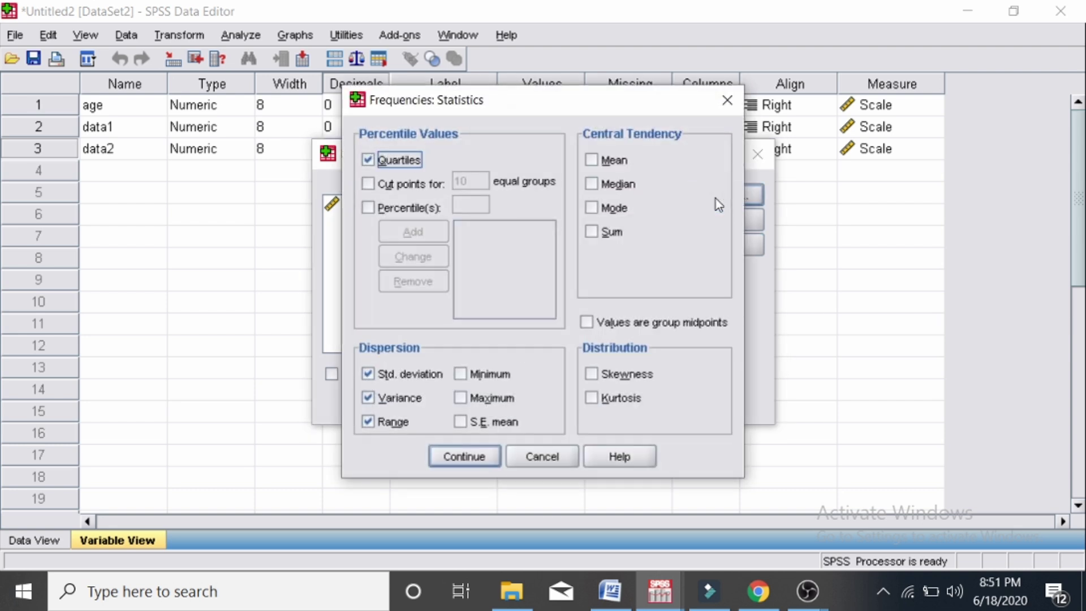
left_click(603, 162)
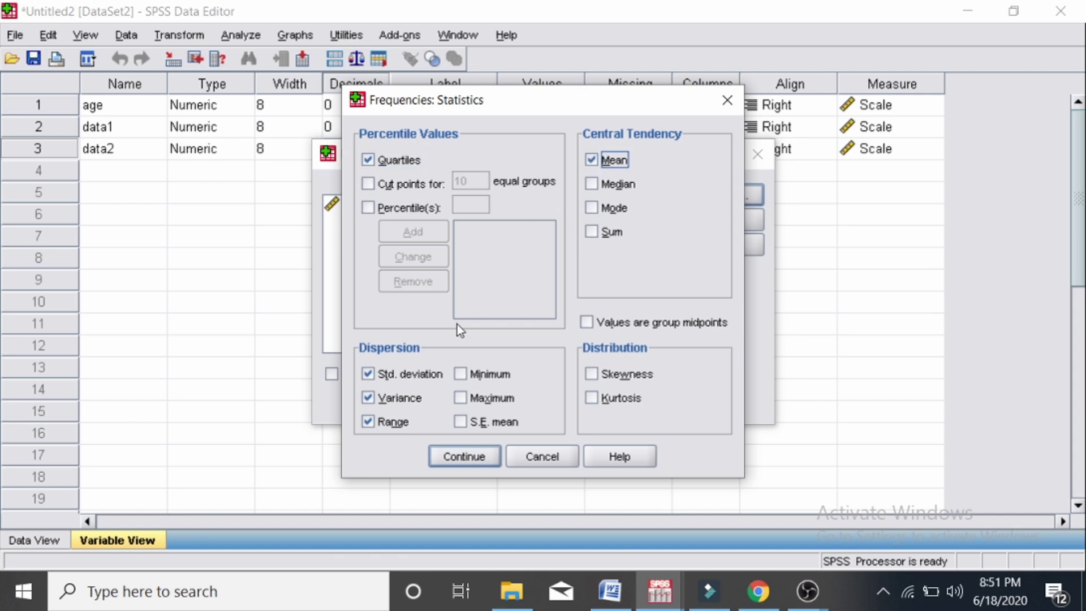
left_click(368, 401)
left_click(369, 422)
left_click(368, 161)
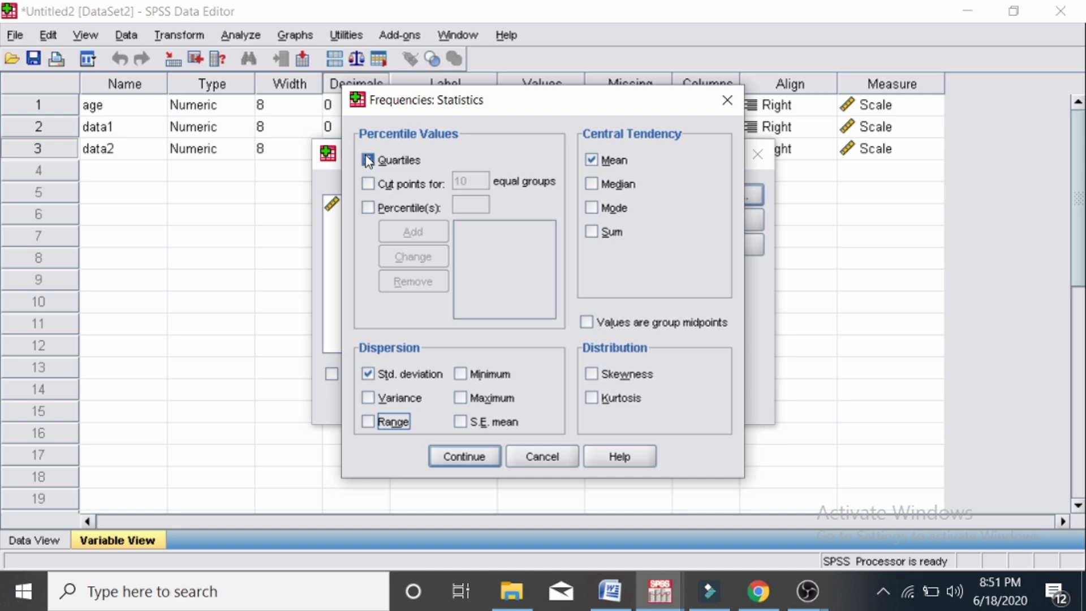
left_click(465, 456)
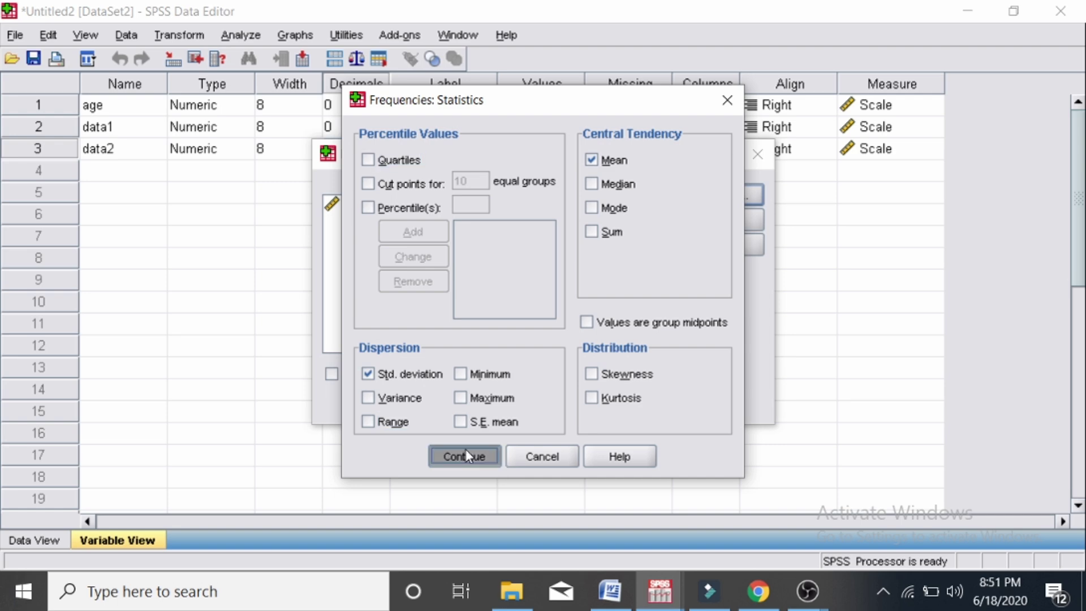
left_click(424, 402)
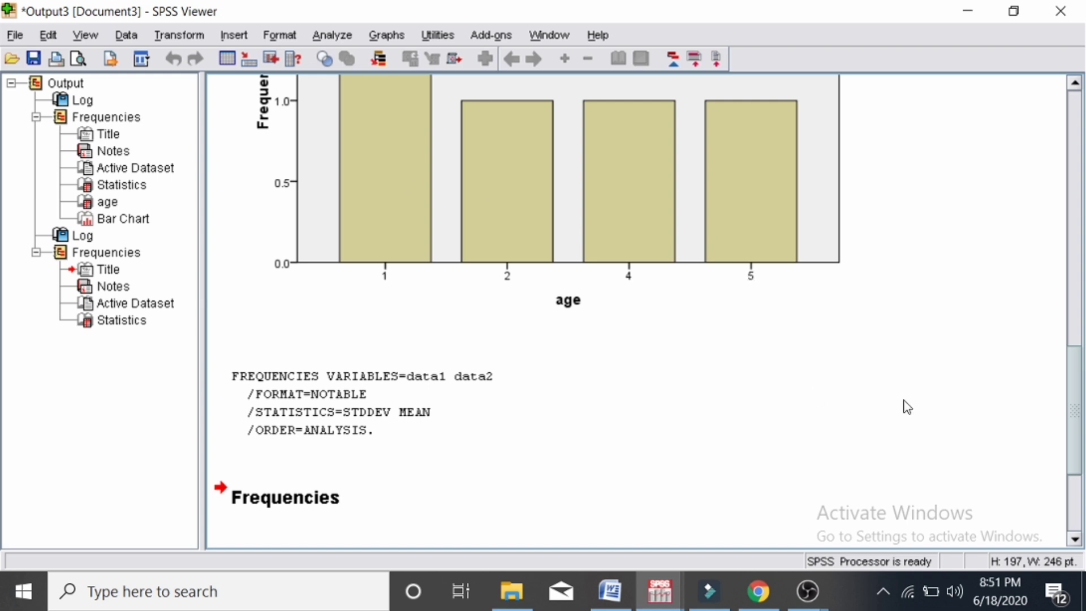
- Copy the data1/data2 Statistics output table and switch back to the Word document
left_click_drag(1072, 394, 1072, 451)
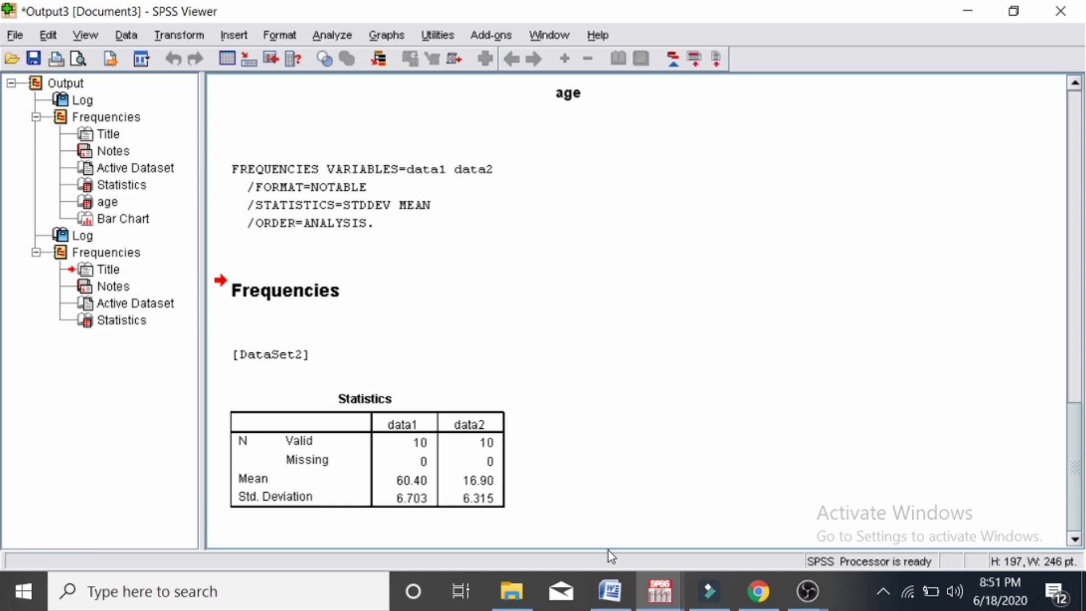
left_click(430, 493)
right_click(431, 493)
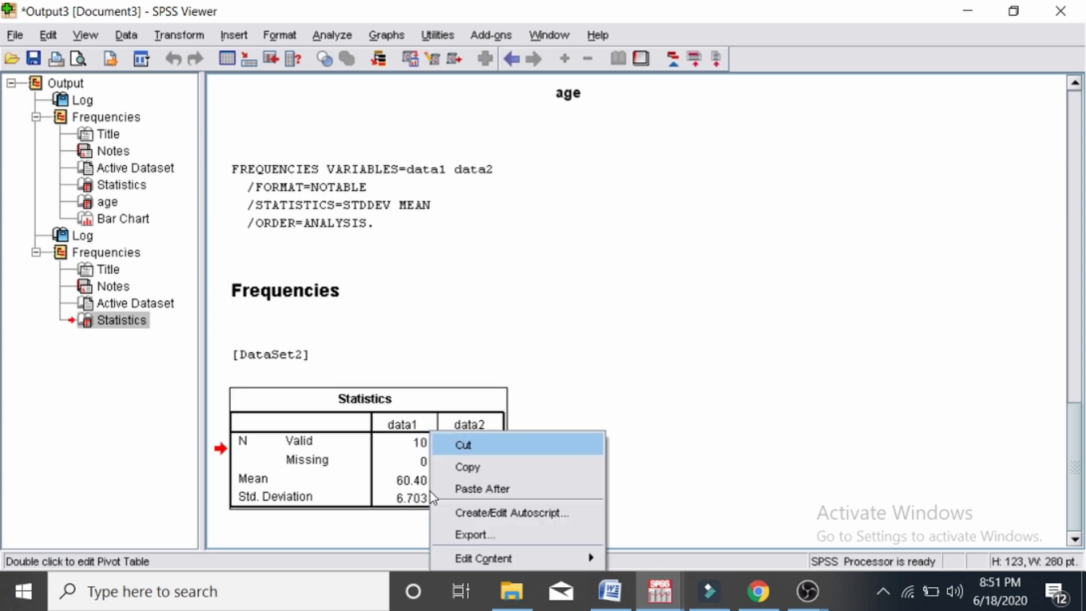
left_click(470, 471)
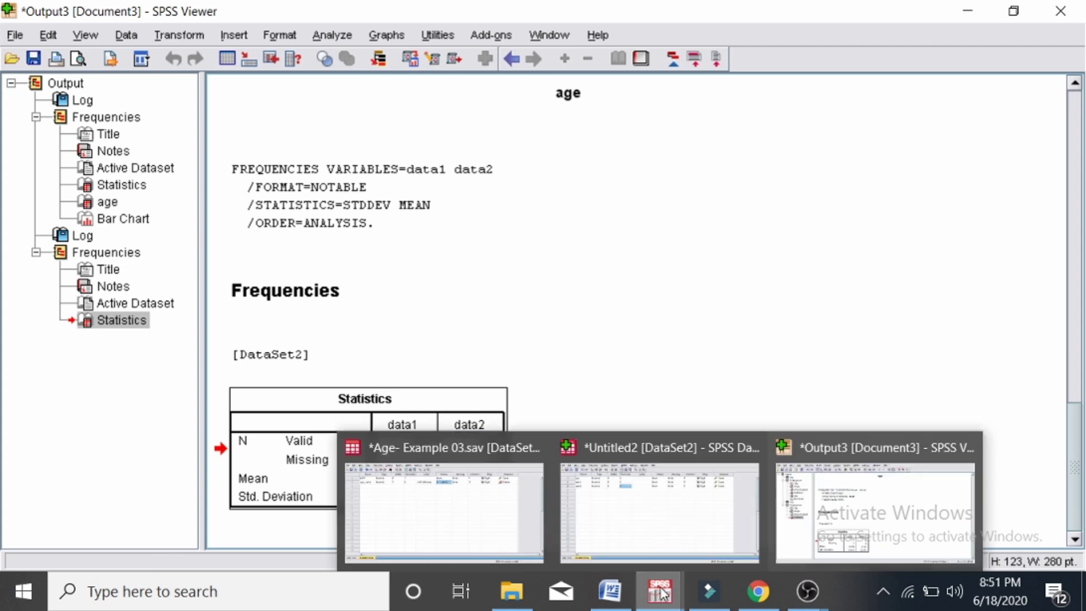
left_click(629, 599)
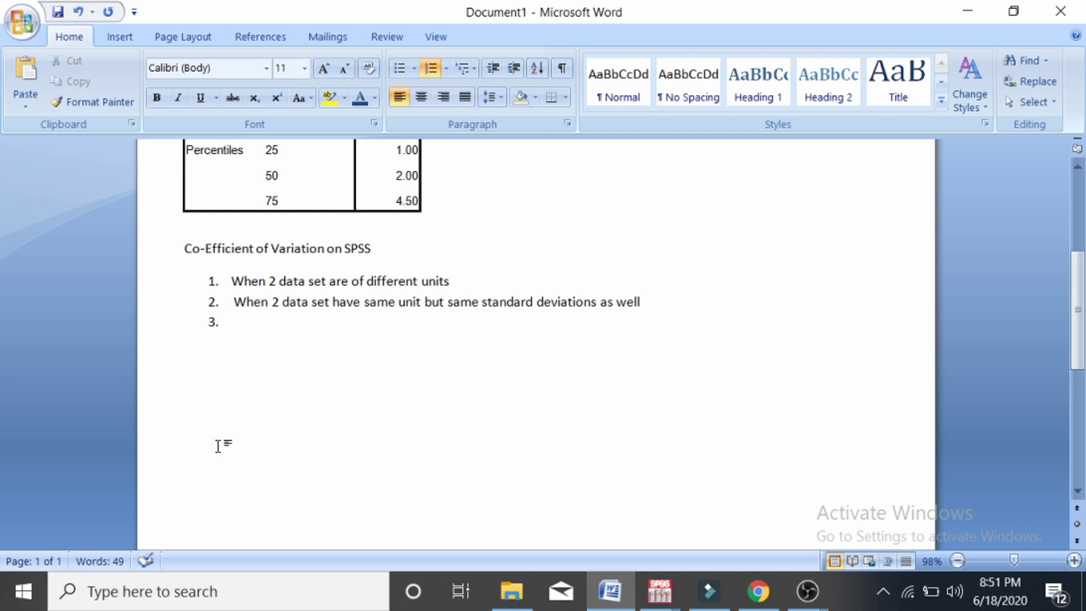
- Below the list, write 'For data 1', 'CV = 6.70\60.40*100%' and the result 11.1%
key("Return")
key("Return")
key("Return")
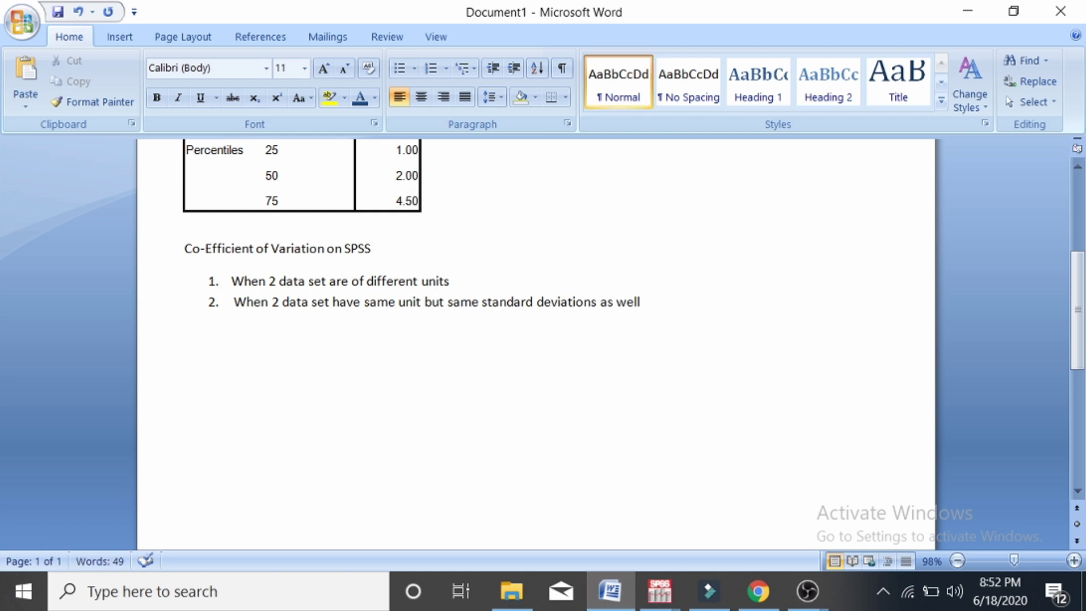
type("For data 1")
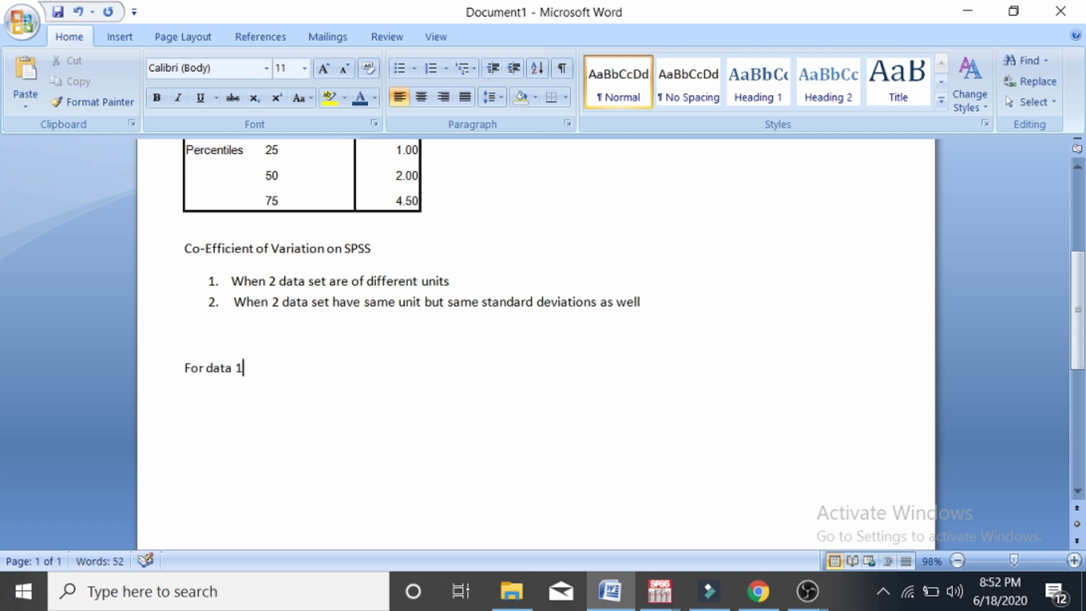
key("Return")
type("CV = 6.70")
type("\\60.40")
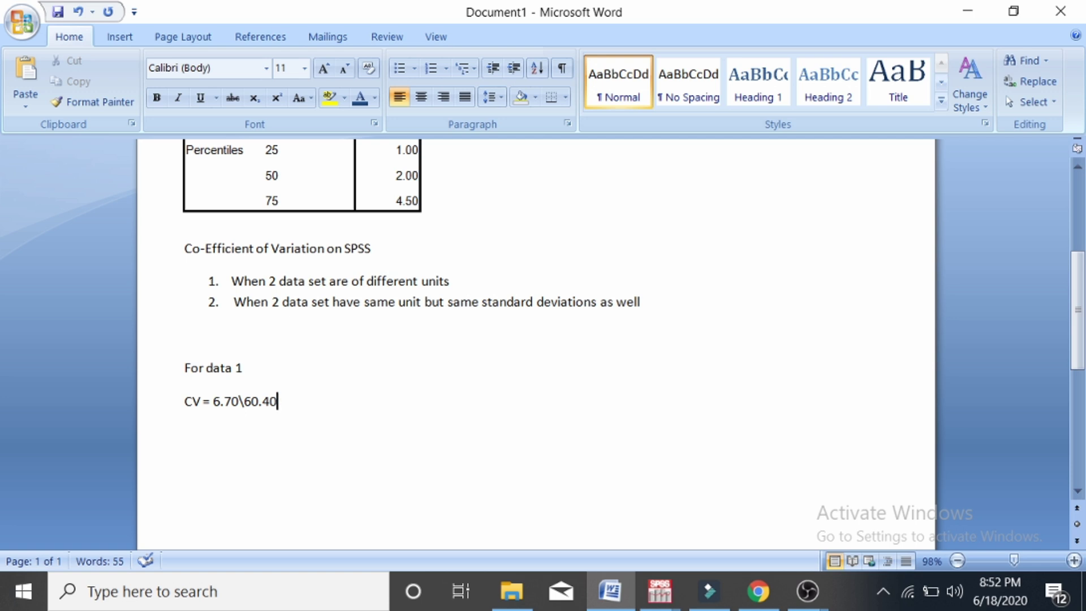
type("*100%")
key("Return")
type("11")
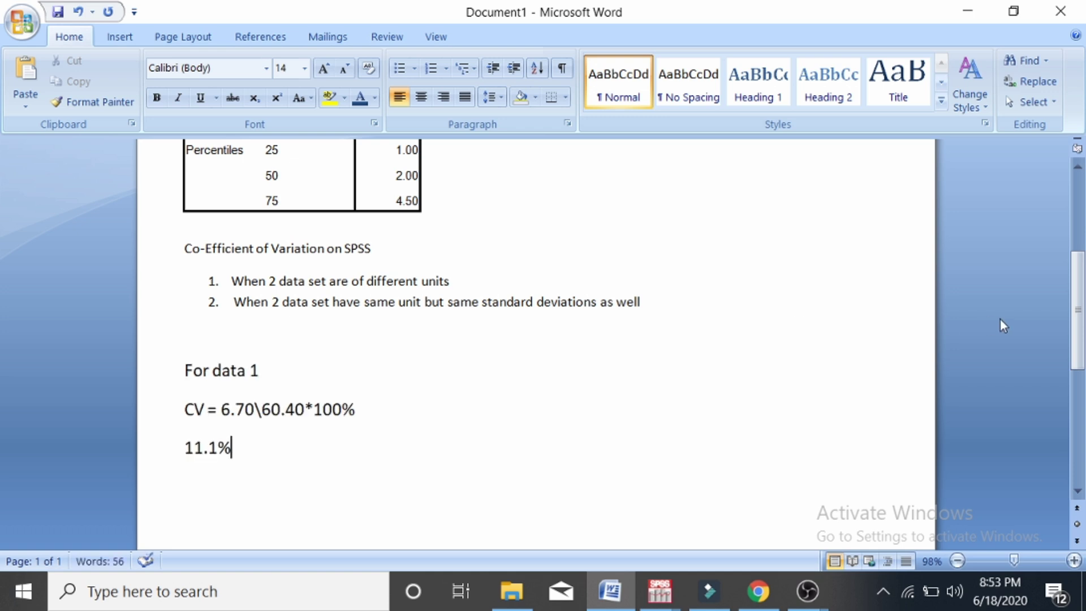
left_click_drag(1077, 288, 1078, 258)
- Paste the copied SPSS Statistics table into the document
key("Return")
key("ctrl+v")
left_click_drag(1077, 317, 1077, 378)
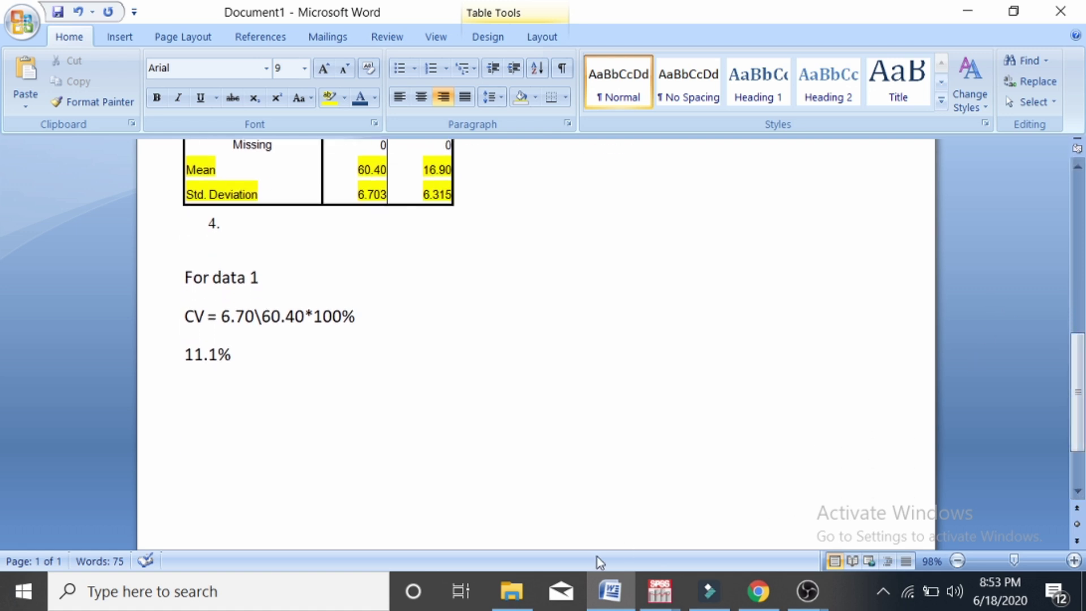
- Below the 11.1% result, write 'For data 2' and 'CV= 6.31\16.90*100%'
left_click(337, 420)
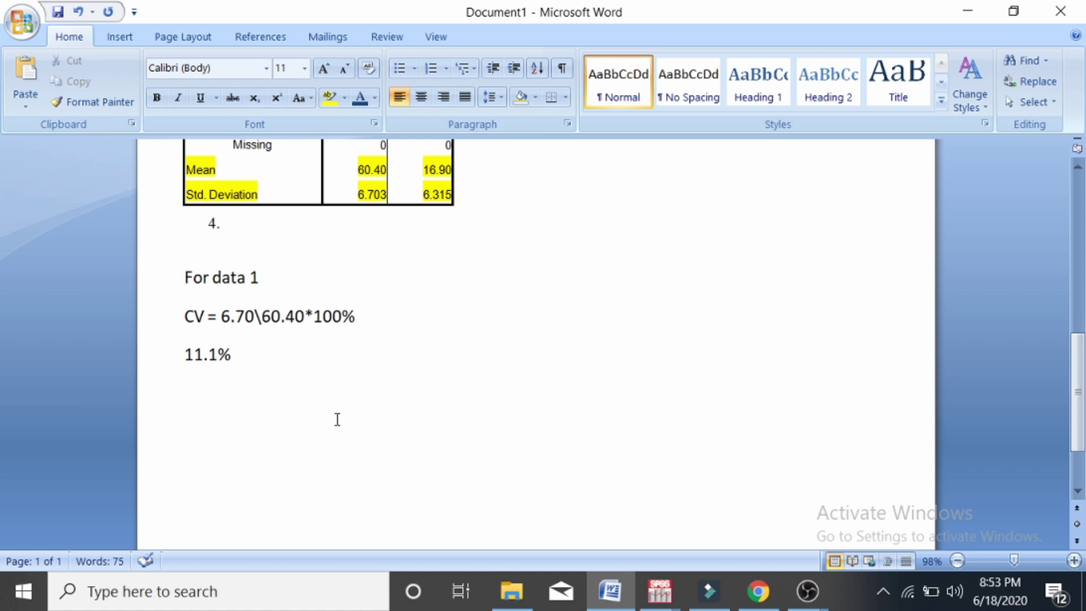
type("For data 2")
key("Return")
type("CV= 6.31")
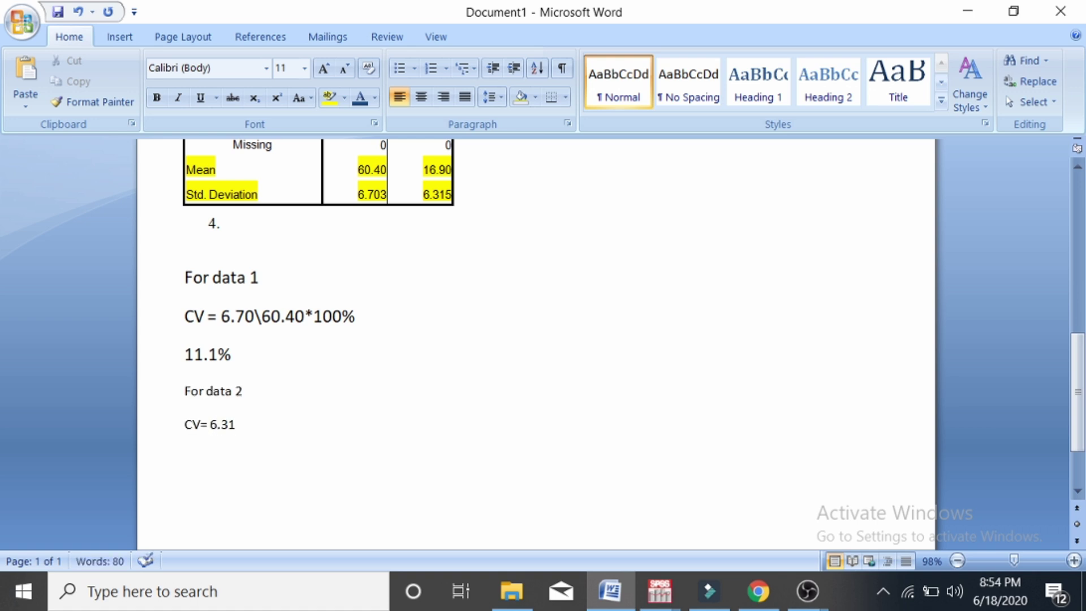
type("\\16.90*100%")
- Add the data2 result 37.3% on a new line and select the three data2 CV lines
key("Return")
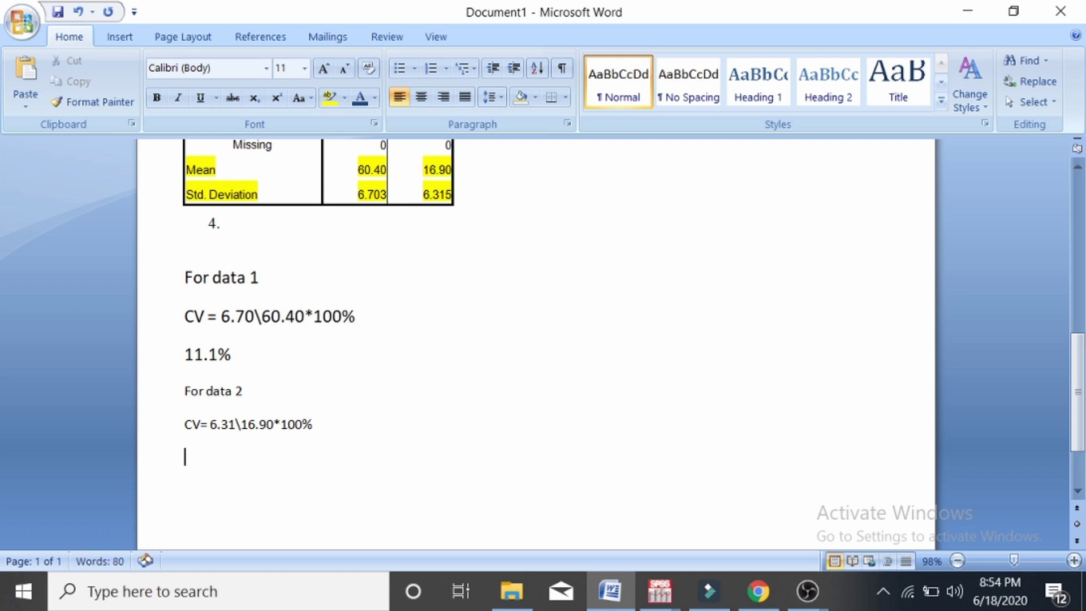
type("37.3%")
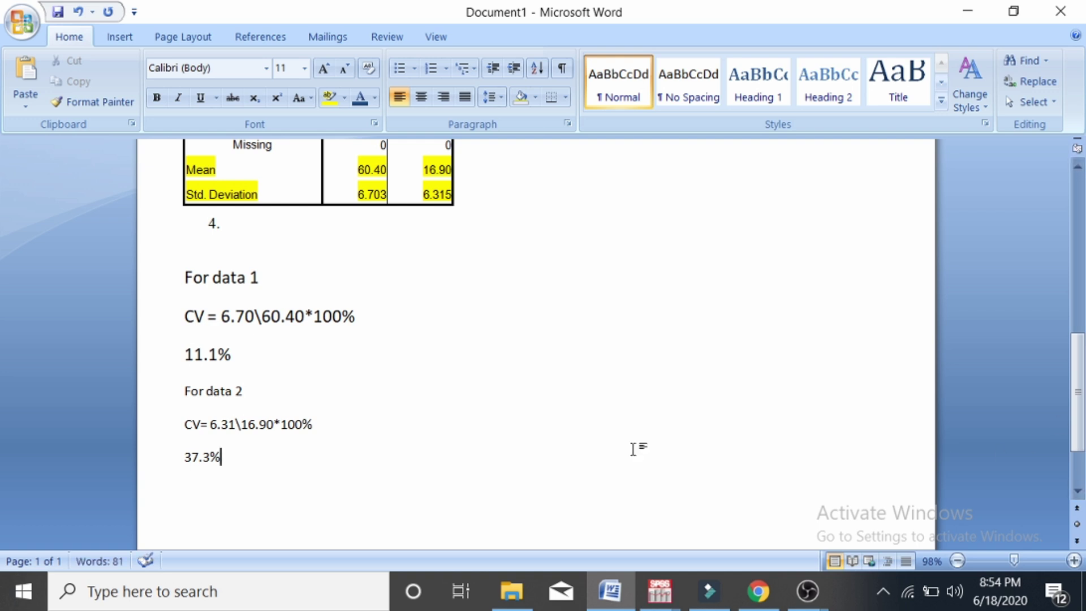
left_click_drag(182, 392, 281, 467)
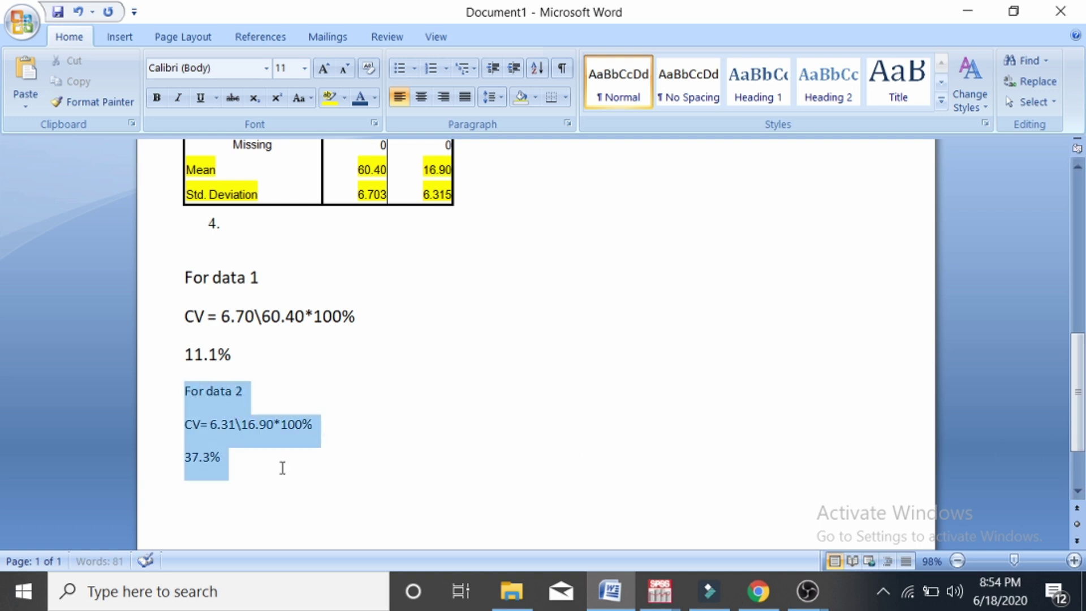